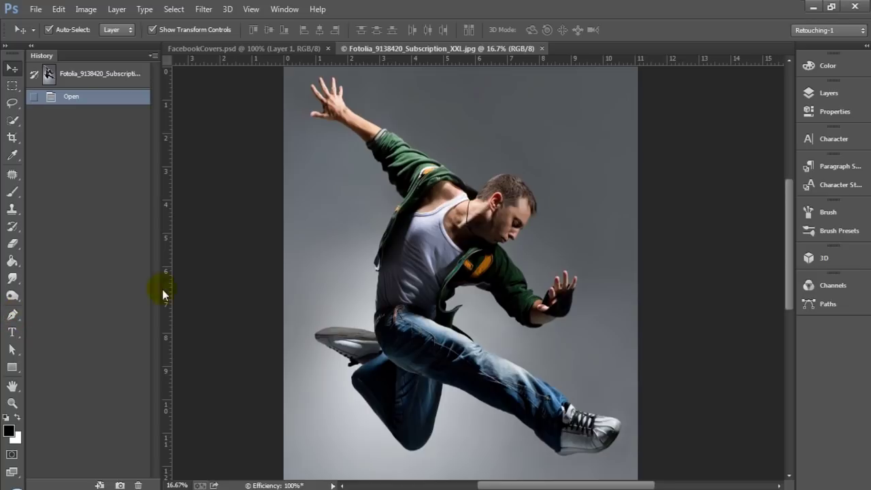
- Switch to the Pen tool in Path mode over the dancer photo Fotolia_9138420_Subscription_XXL.jpg
click(11, 314)
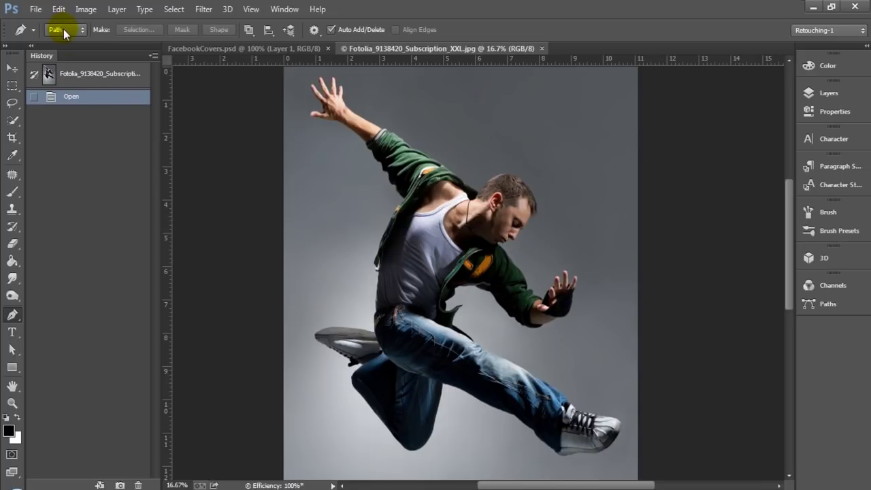
- Convert the Background into Layer 0 and add a new layer named 'glowing lines'
click(842, 97)
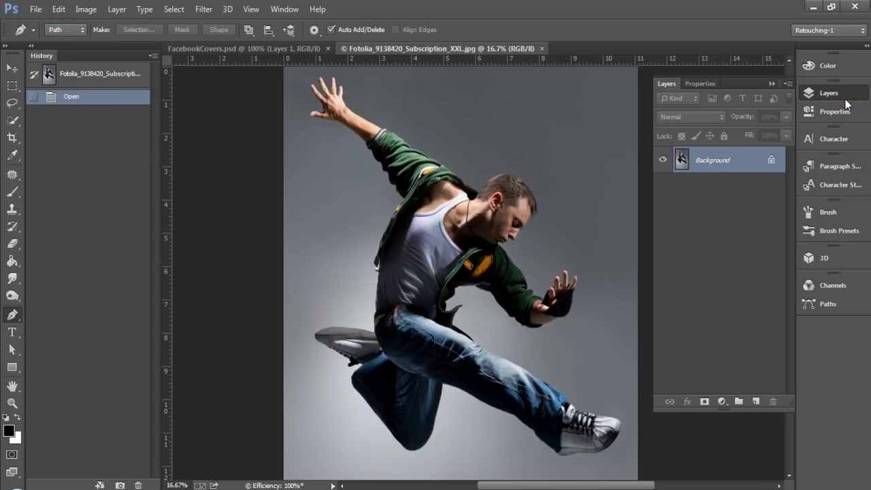
double_click(755, 168)
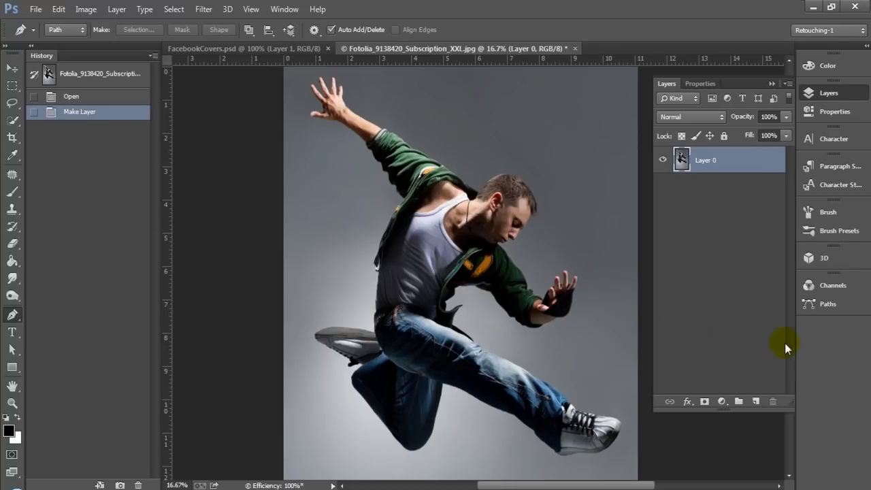
click(754, 402)
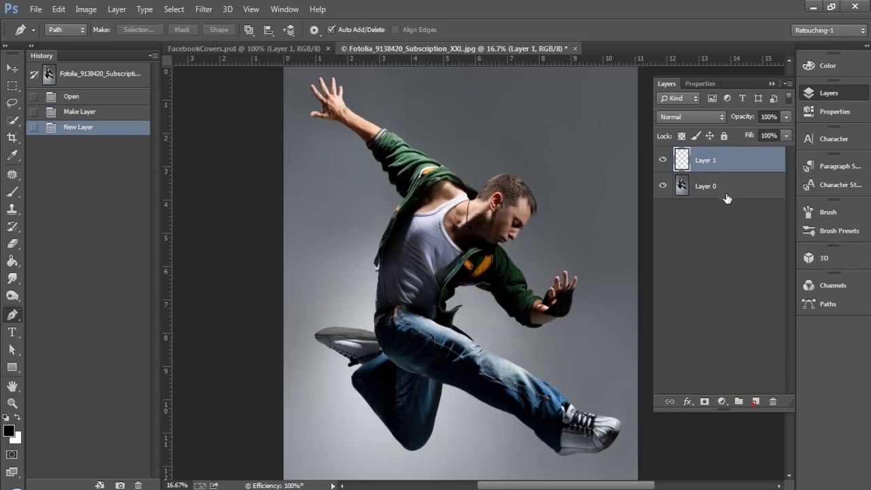
double_click(705, 161)
text(glowin)
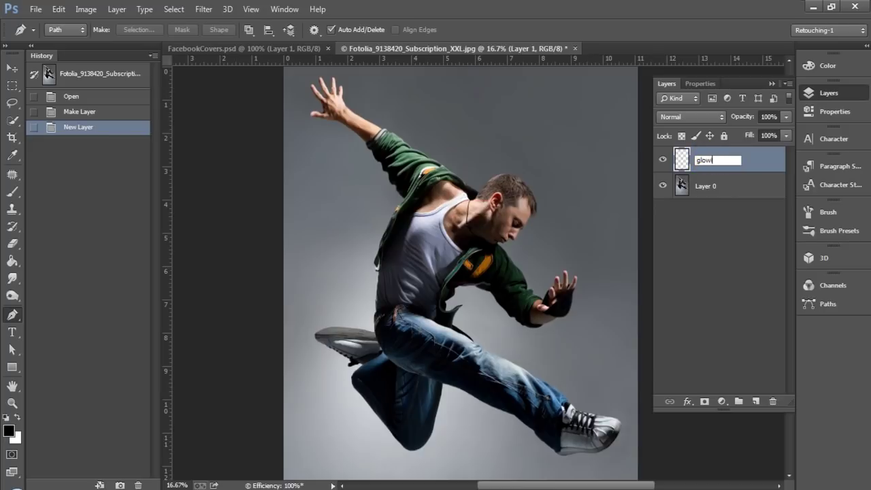
text(g lines)
key(Return)
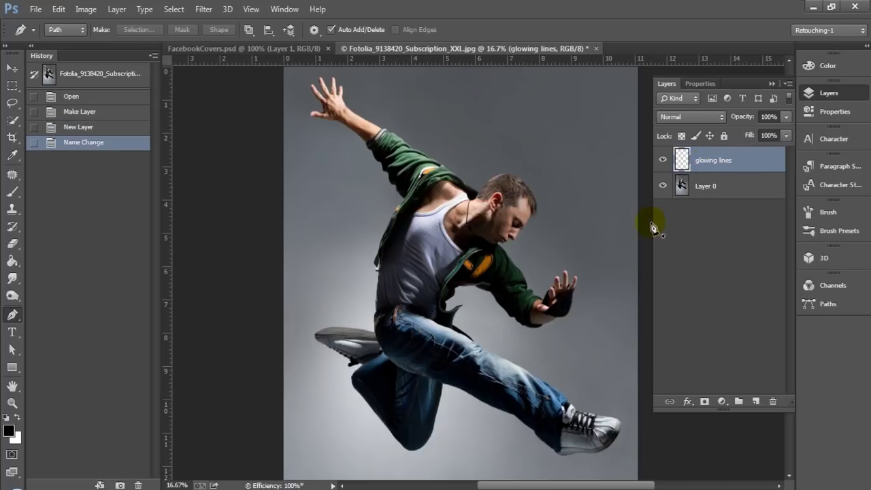
- Lock Layer 0 and make 'glowing lines' the active layer
click(722, 193)
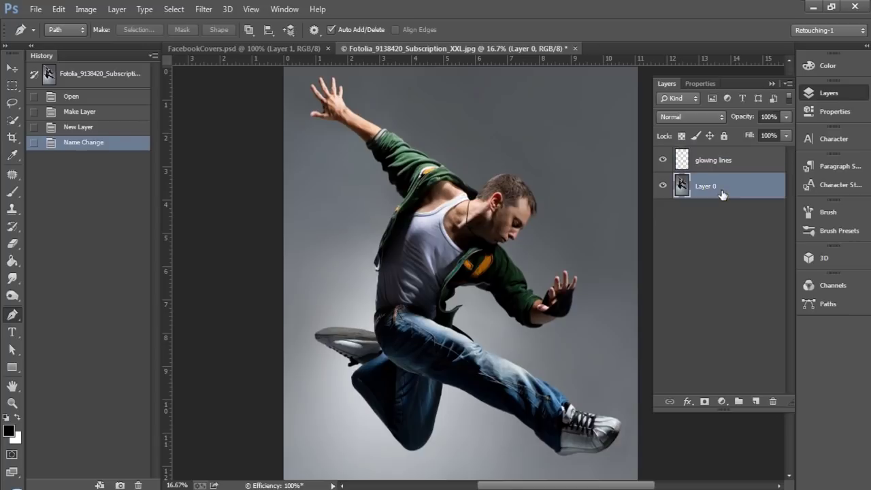
click(724, 136)
click(725, 161)
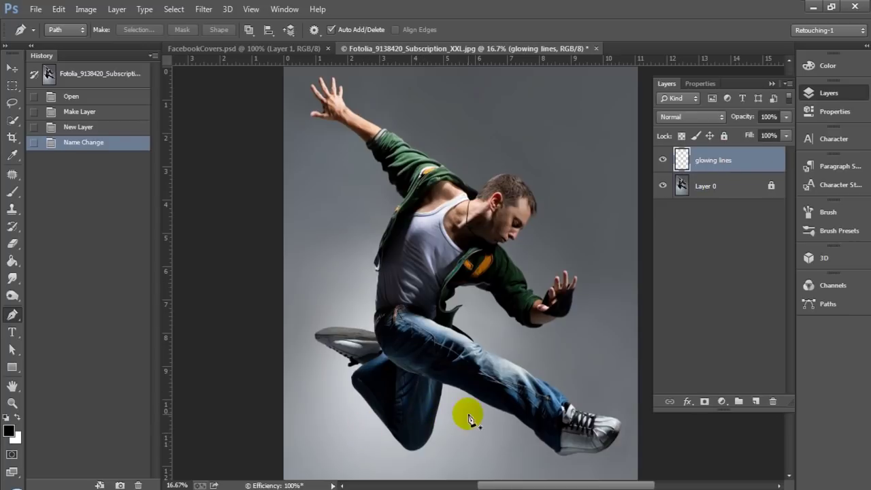
- Draw a curved path from the knee sweeping down under the shin, then deselect it
click(495, 352)
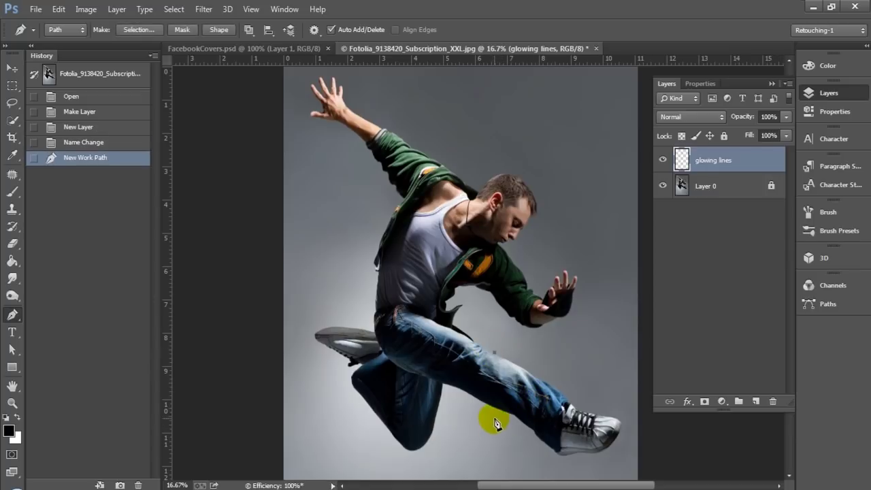
drag(494, 415, 461, 407)
click(441, 450)
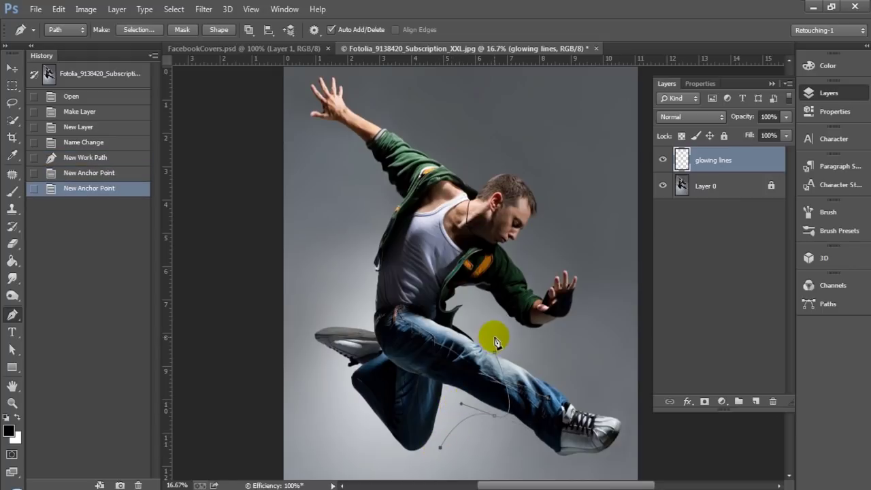
key(a)
click(542, 330)
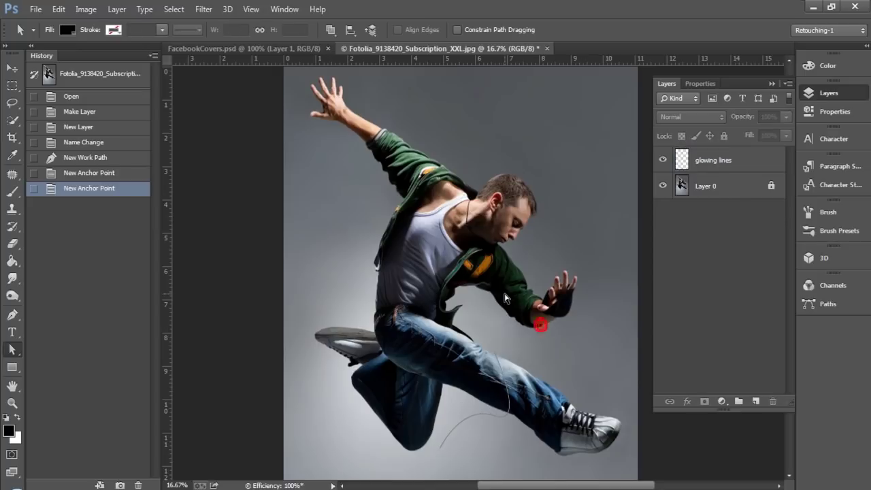
- Draw a second curved path rising from beside the bent arm past the hand, then deselect it
key(p)
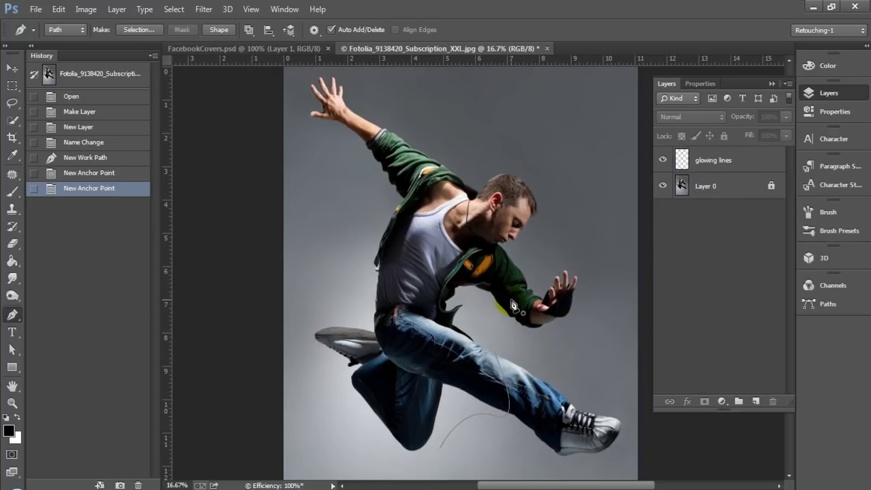
click(495, 299)
mouse_move(536, 270)
mouse_down()
mouse_move(554, 146)
mouse_move(615, 174)
mouse_up()
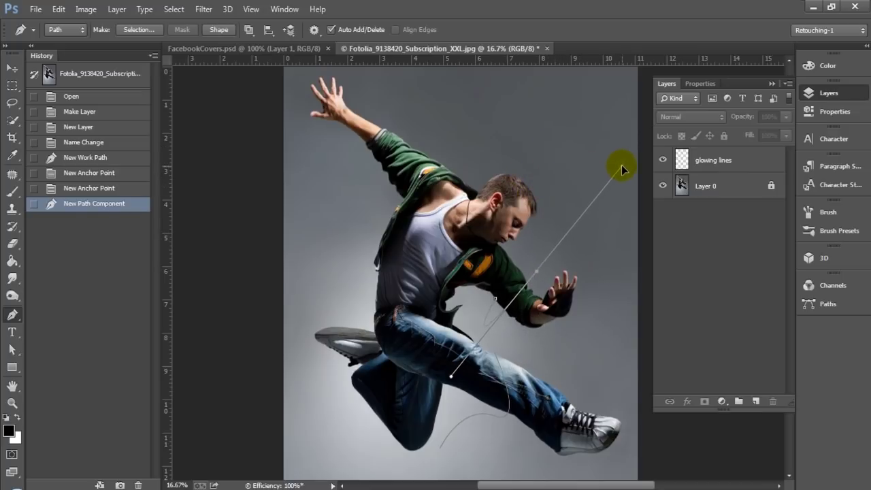
drag(614, 174, 623, 164)
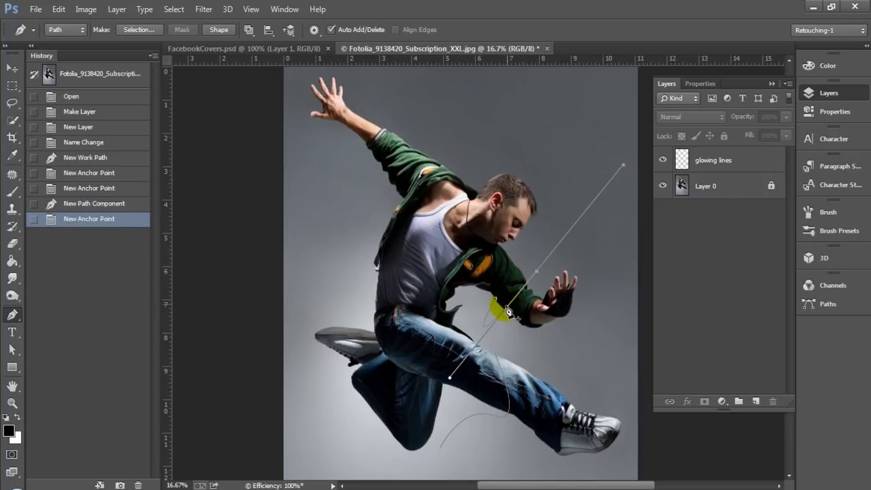
click(542, 254)
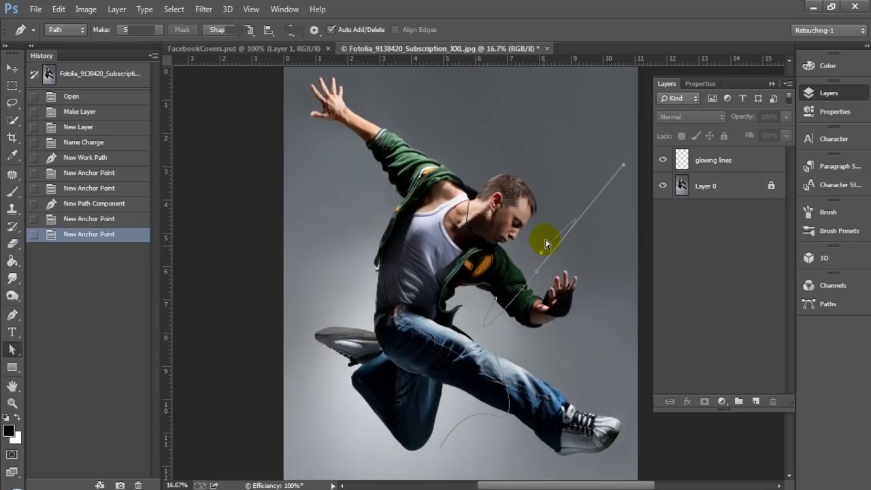
key(a)
click(549, 219)
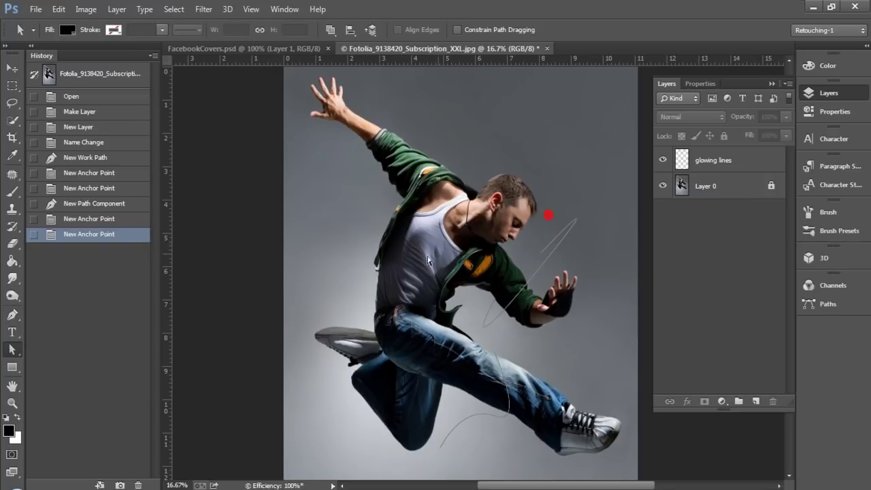
- Draw a curved path looping around the raised wrist, then deselect it
key(p)
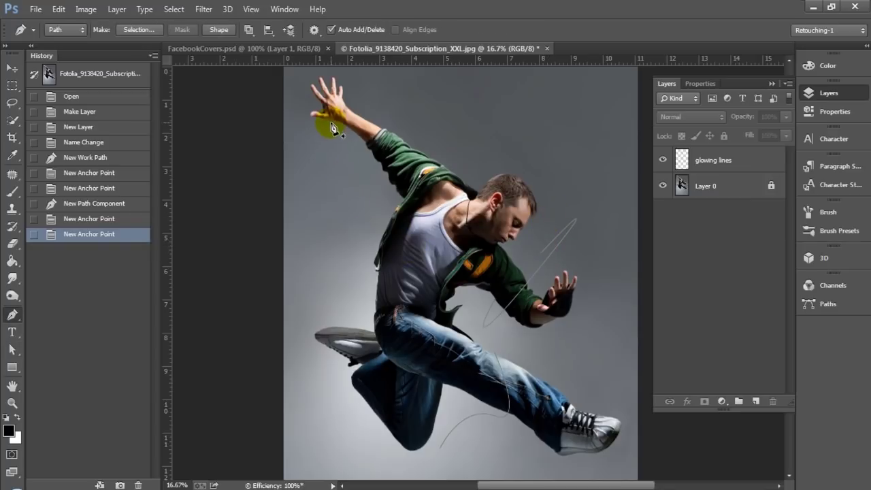
click(330, 128)
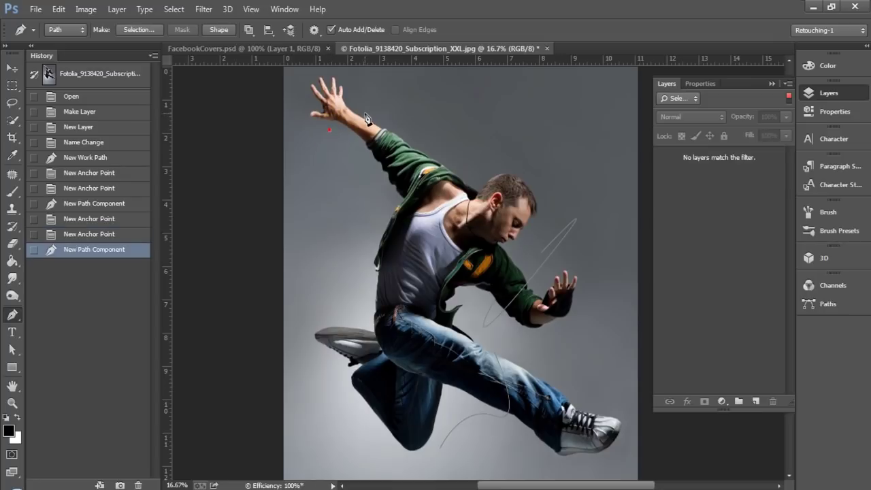
drag(374, 95, 375, 123)
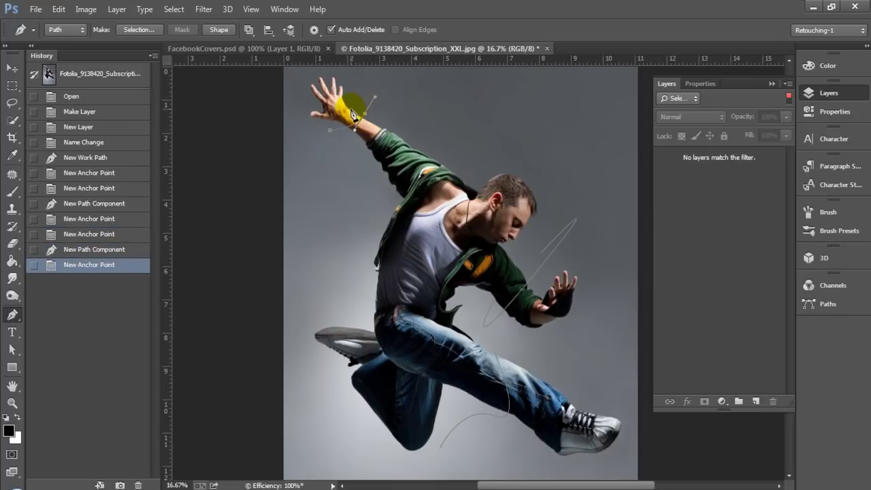
click(351, 115)
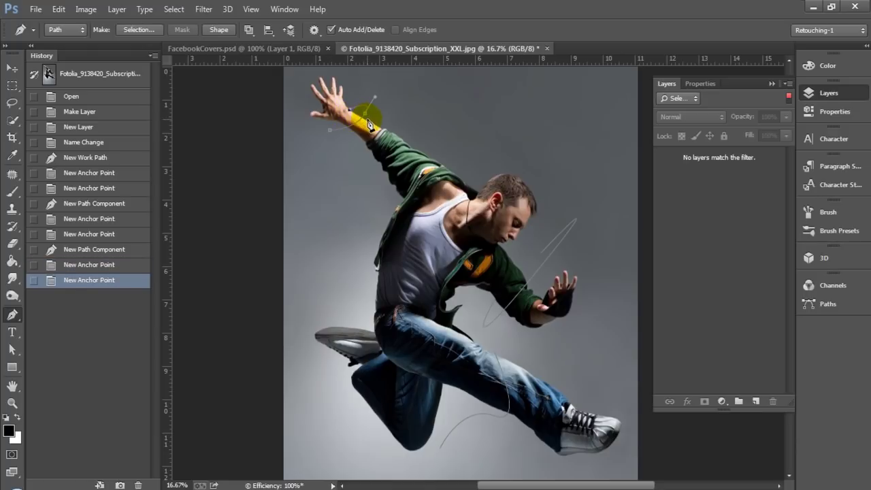
key(a)
click(352, 138)
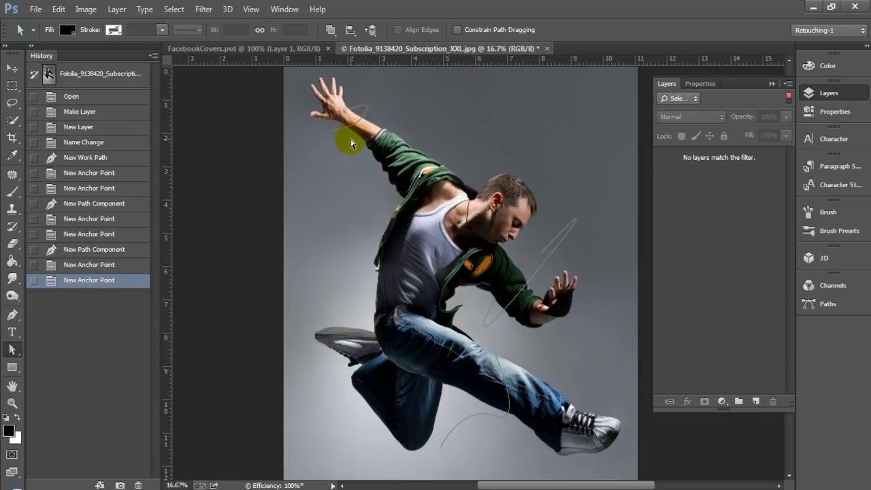
- Start a new curved path arcing outward from the dancer's shoulder
key(p)
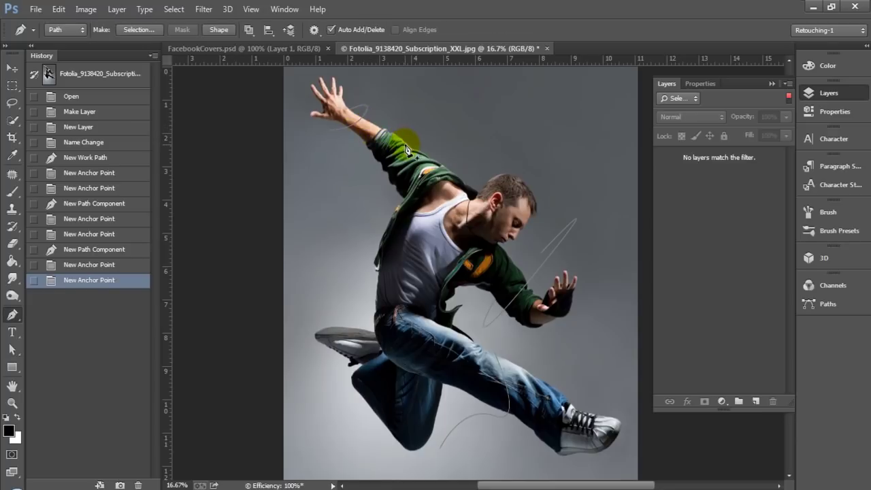
click(442, 165)
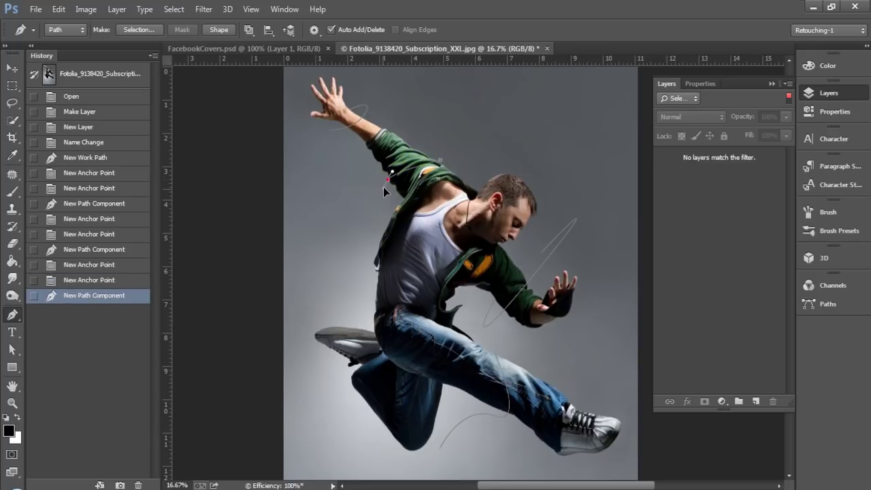
mouse_move(386, 183)
mouse_down()
mouse_move(315, 239)
mouse_move(311, 262)
mouse_up()
click(386, 180)
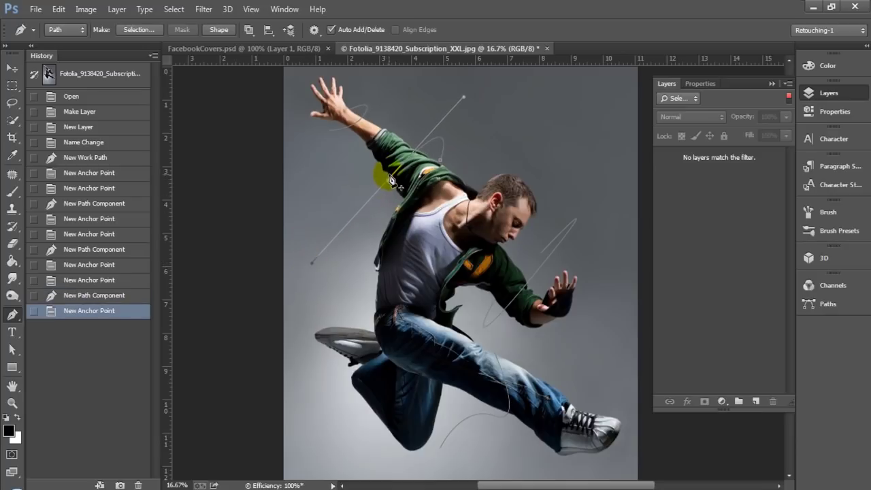
click(386, 181)
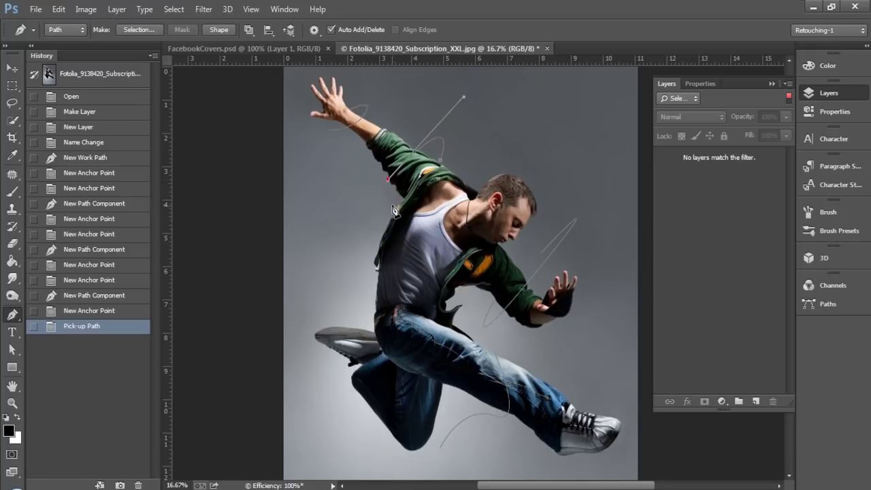
- Extend the shoulder path down the side and across the torso toward the thigh, then deselect
drag(389, 207, 403, 226)
mouse_move(477, 302)
mouse_down()
mouse_move(436, 356)
mouse_move(436, 348)
mouse_up()
mouse_move(364, 293)
mouse_down()
mouse_move(368, 300)
mouse_move(371, 276)
mouse_up()
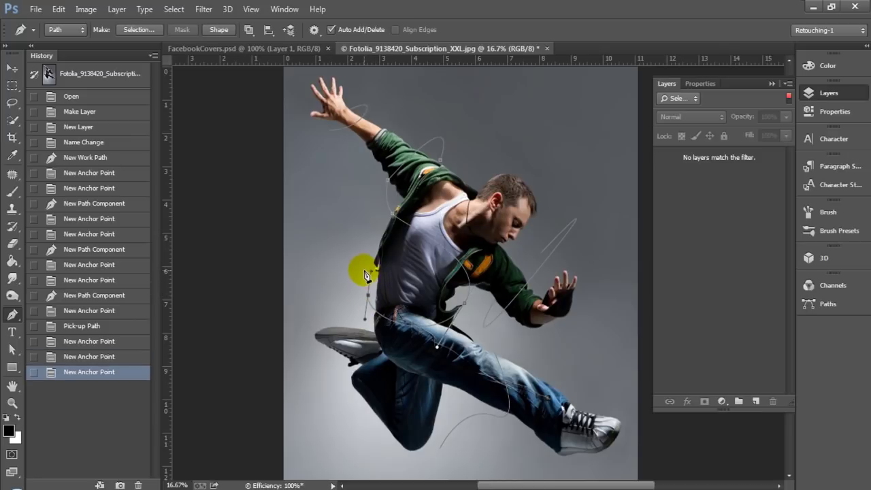
key(a)
click(340, 256)
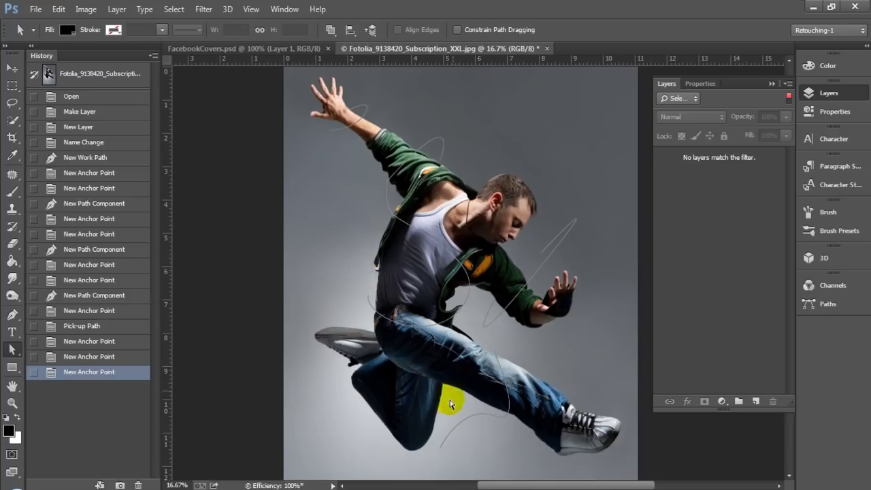
- Start a path below the leg, then undo the misplaced anchor
key(p)
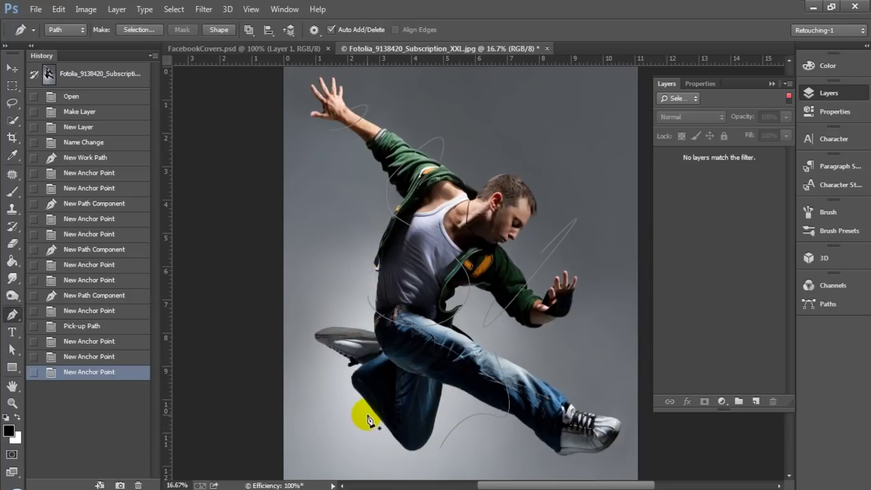
click(366, 417)
key(ctrl+z)
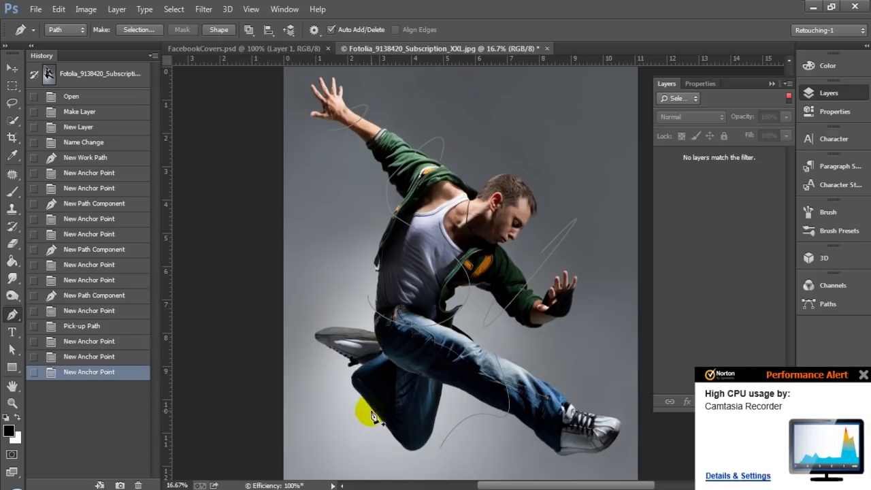
- Draw two more curved paths, one along the lower leg and one bending across the leg
click(371, 408)
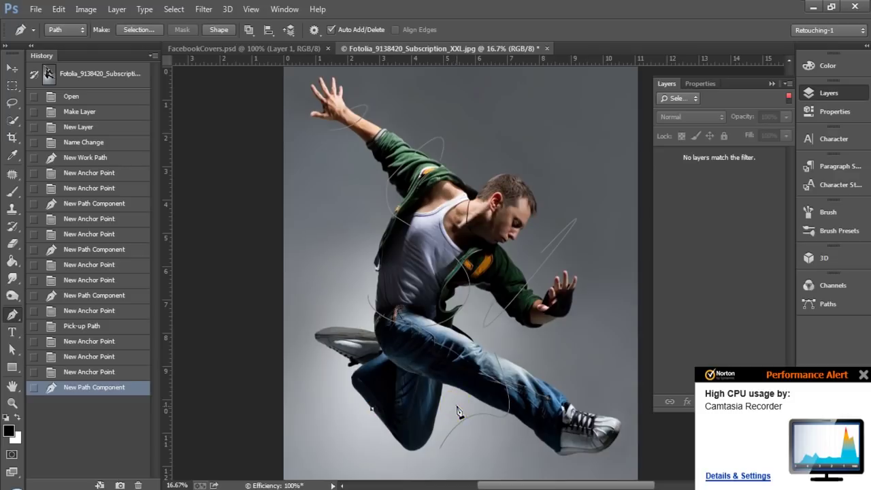
drag(456, 406, 504, 330)
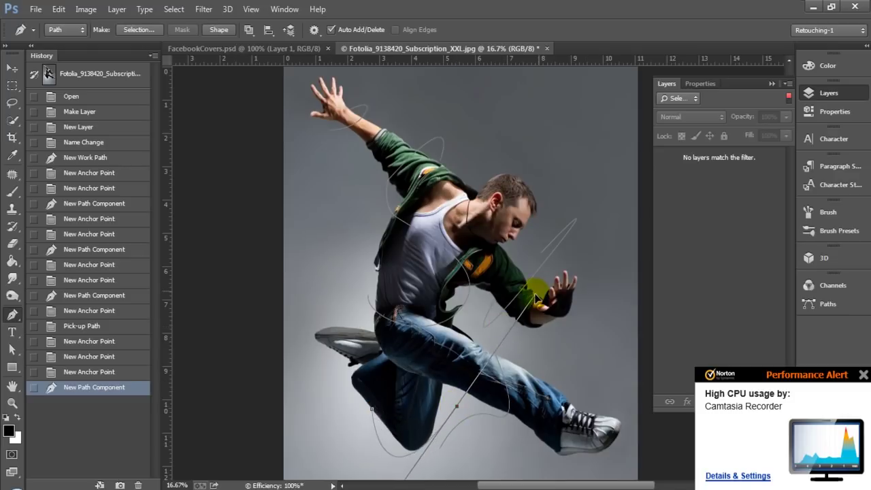
click(538, 257)
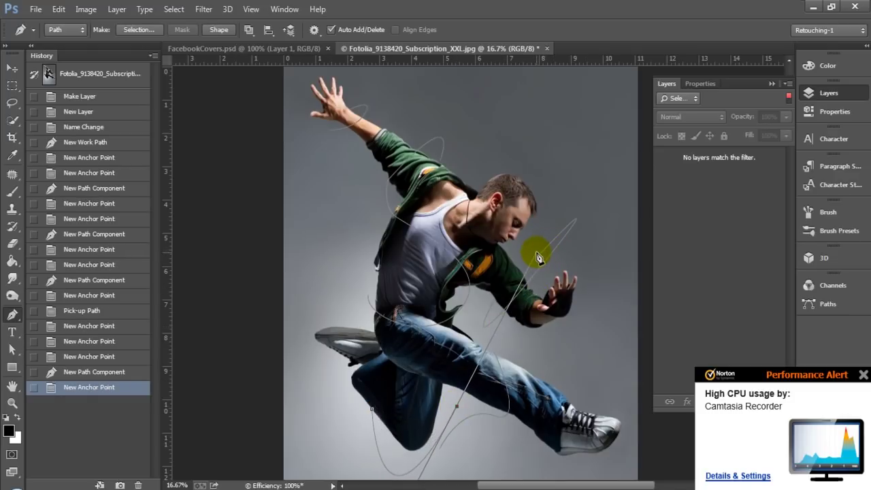
click(370, 454)
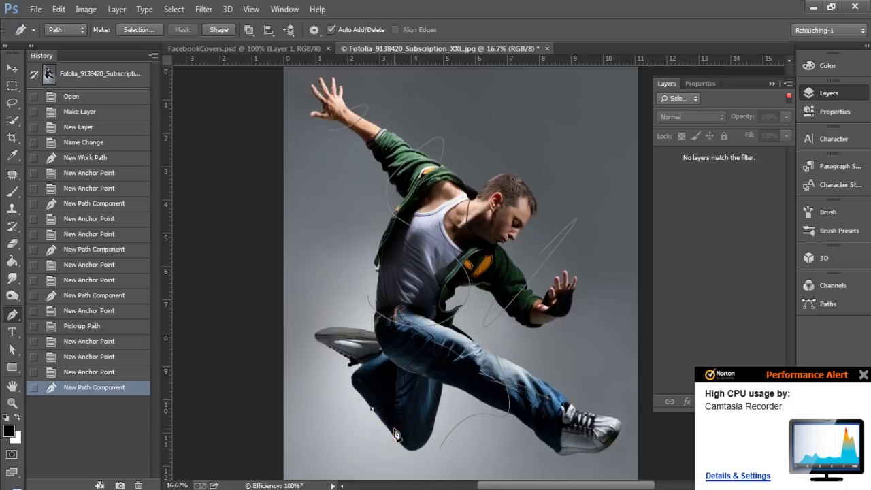
drag(394, 430, 443, 379)
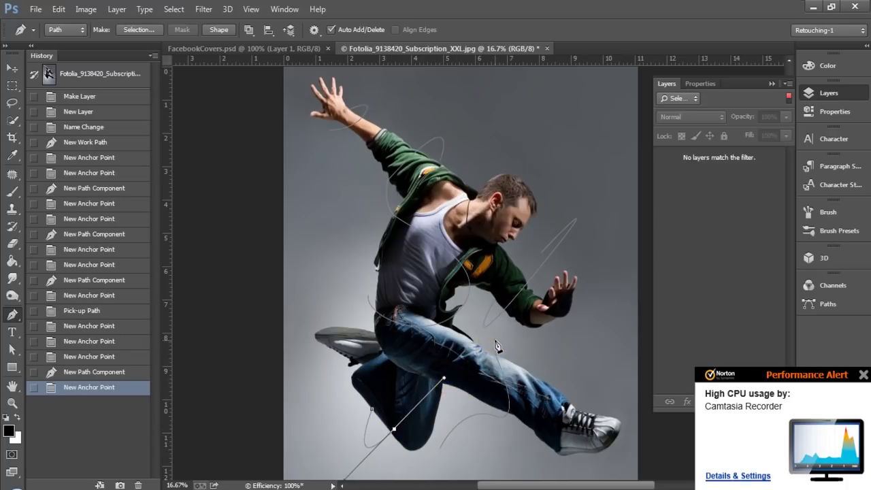
drag(495, 321, 530, 372)
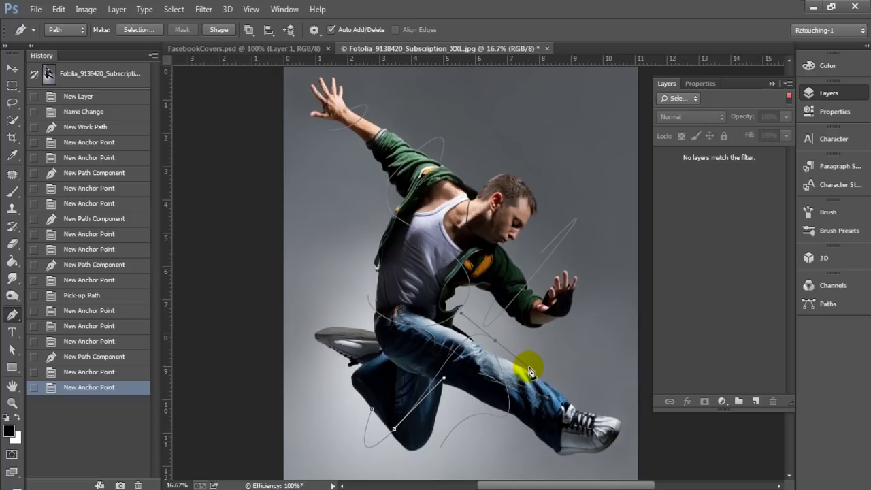
ctrl+click(552, 363)
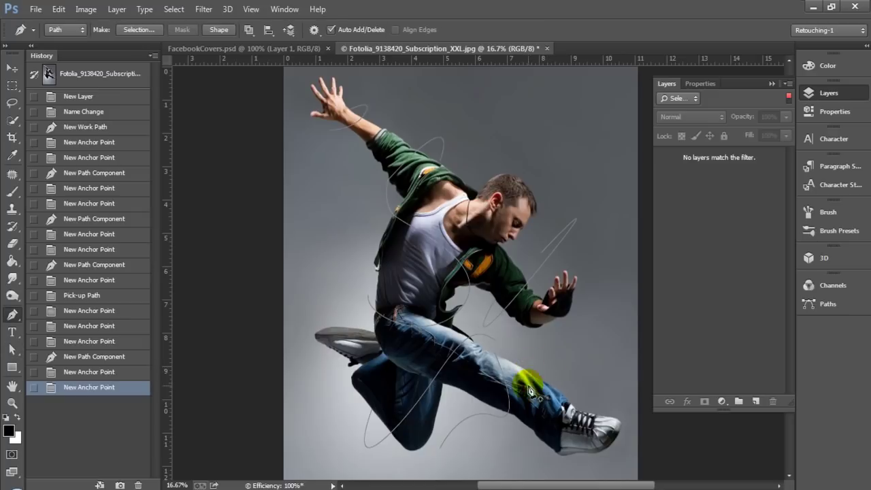
- Draw a curve arcing below the feet and deselect the paths
click(514, 363)
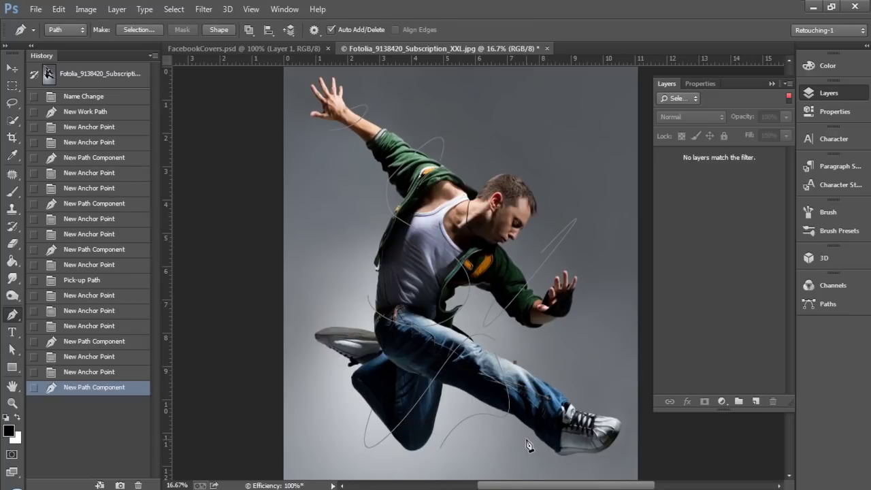
drag(526, 441, 460, 437)
scroll(524, 441, down, 3)
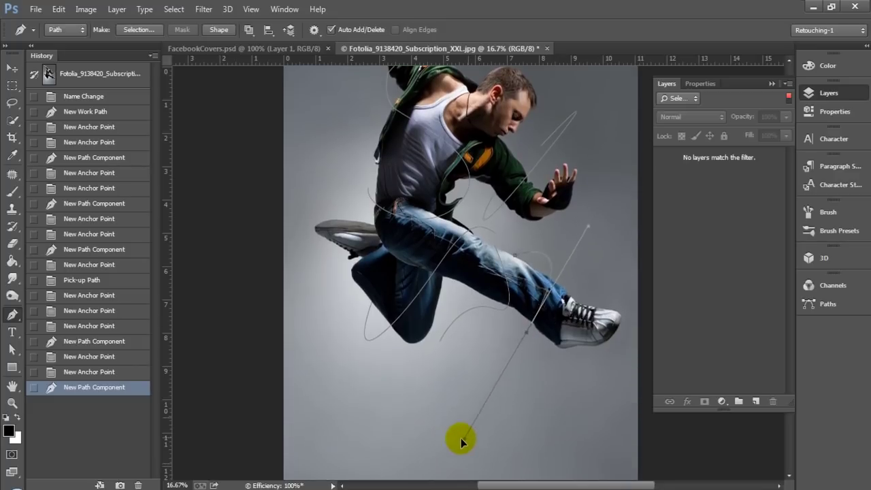
drag(461, 438, 421, 442)
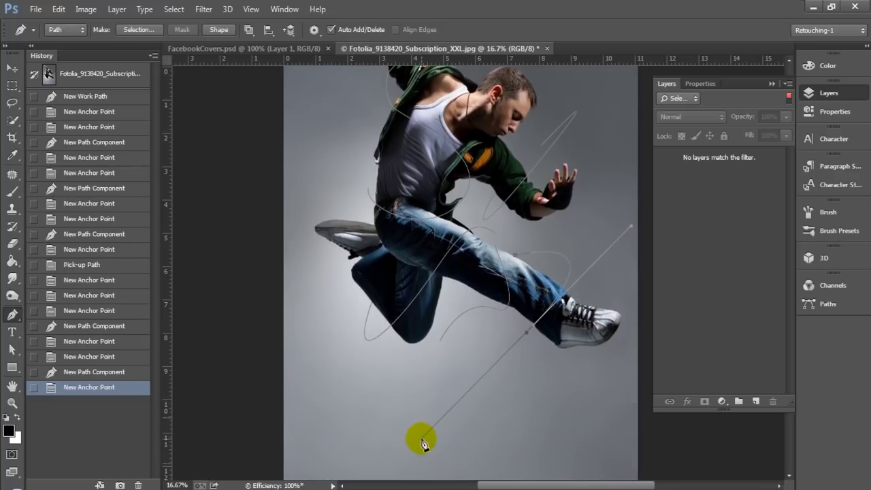
key(a)
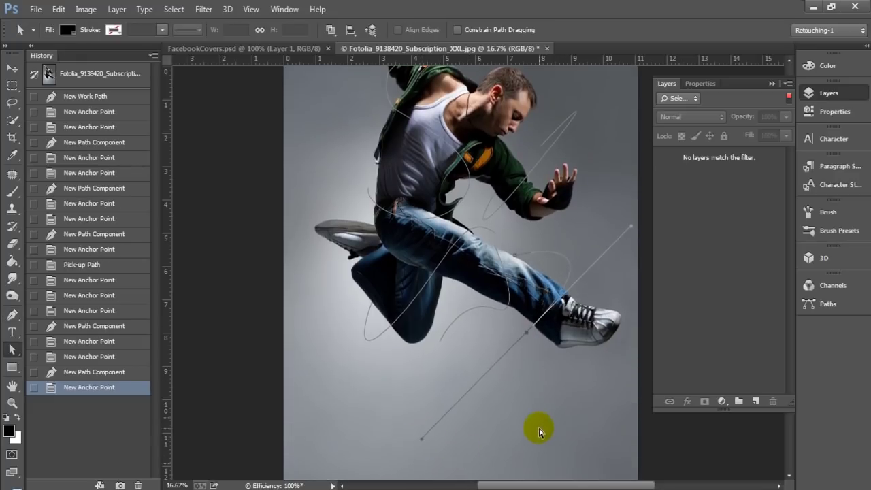
click(539, 433)
click(299, 301)
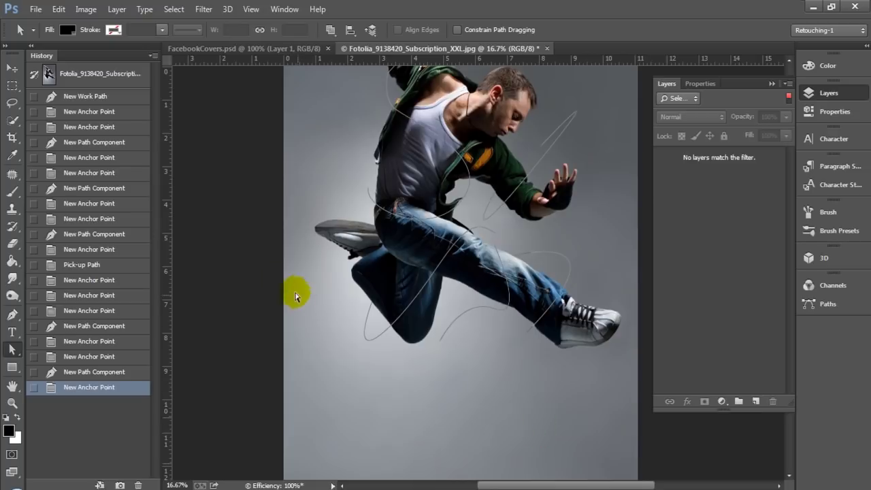
click(365, 302)
drag(413, 184, 408, 279)
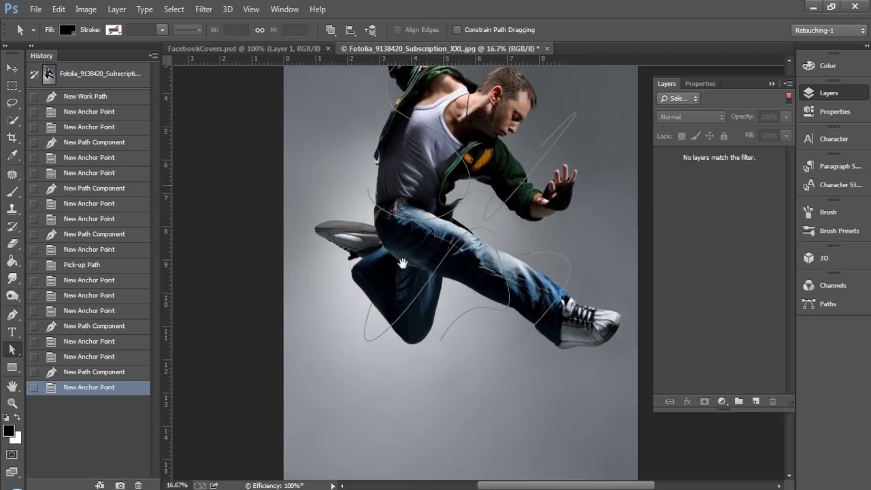
- Set the brush to 8 px size with 0% hardness
key(b)
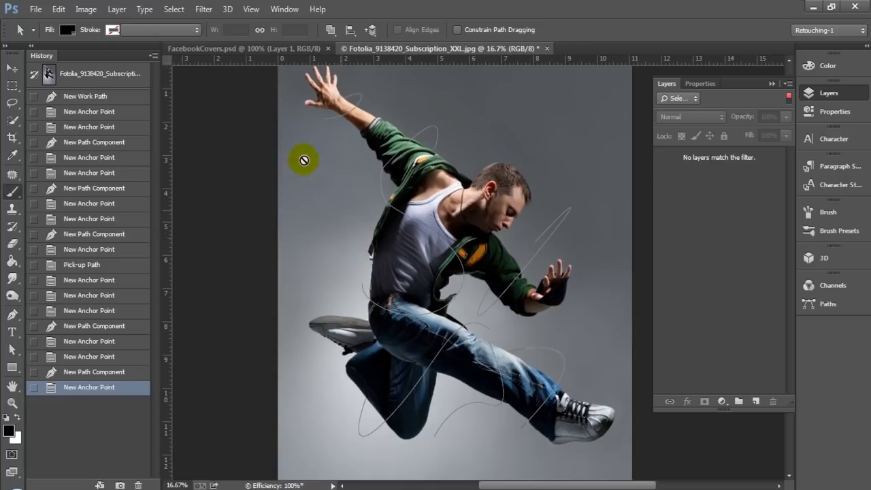
click(55, 30)
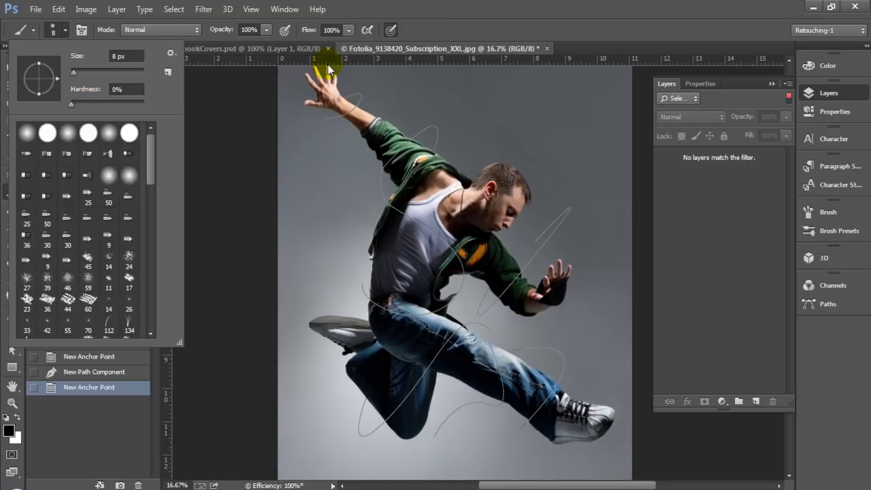
click(567, 32)
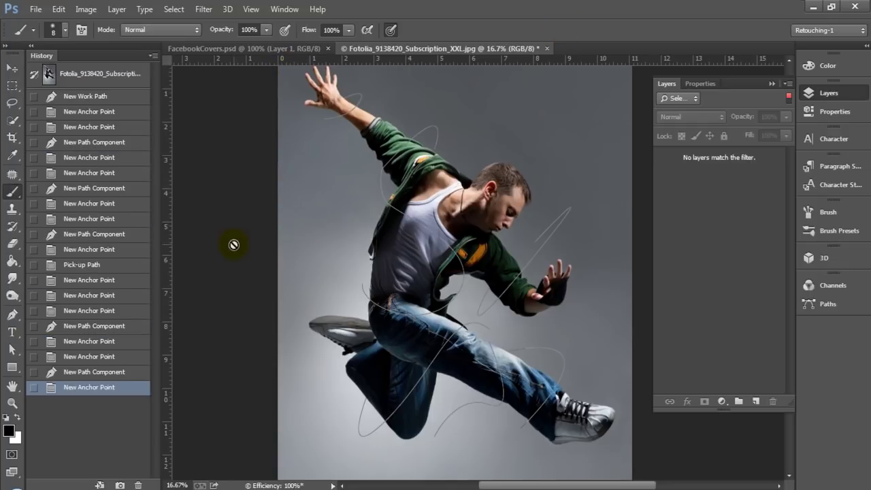
- Marquee-select all the curved path components with the Path Selection tool
key(p)
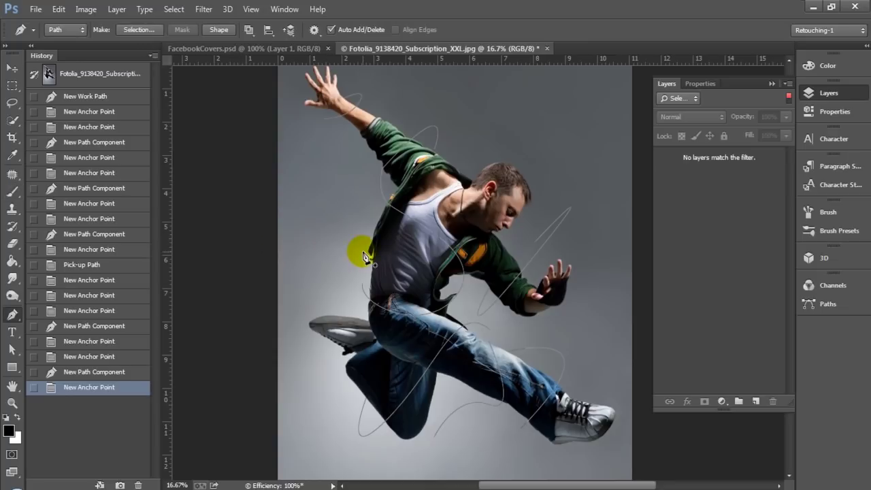
key(a)
drag(282, 90, 609, 460)
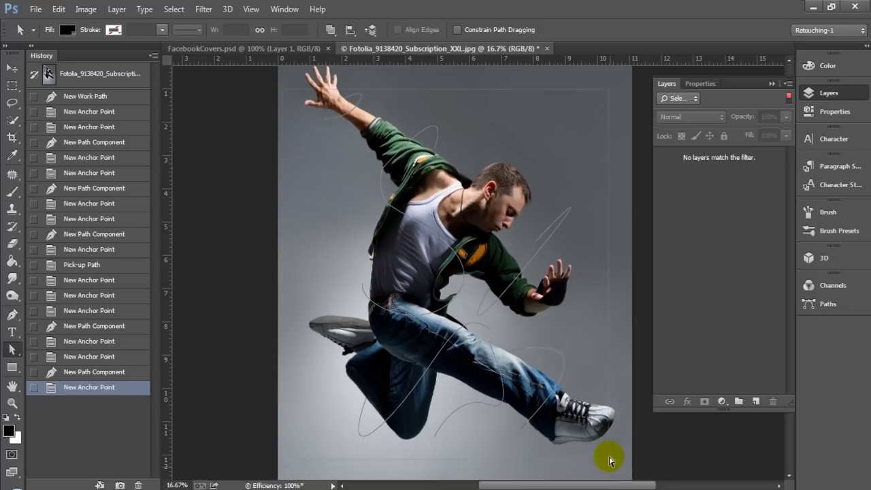
right_click(467, 327)
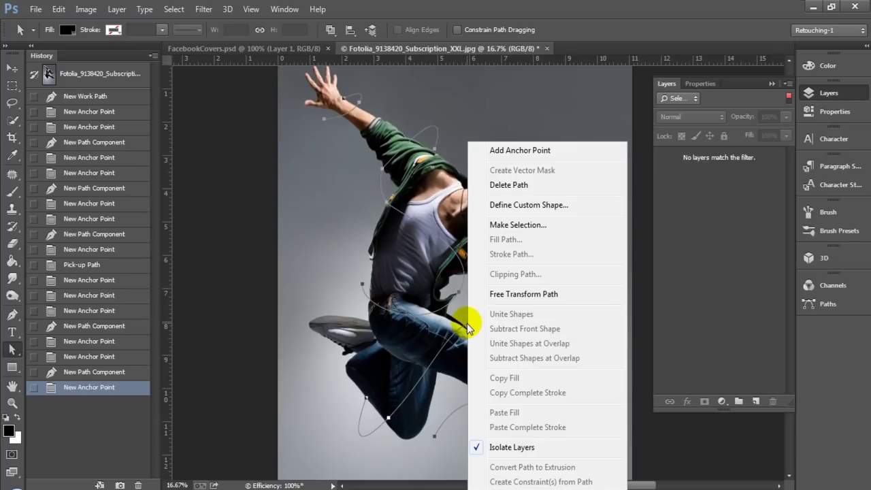
click(245, 239)
mouse_move(240, 81)
mouse_down()
mouse_move(555, 354)
mouse_move(505, 345)
mouse_up()
key(p)
right_click(481, 314)
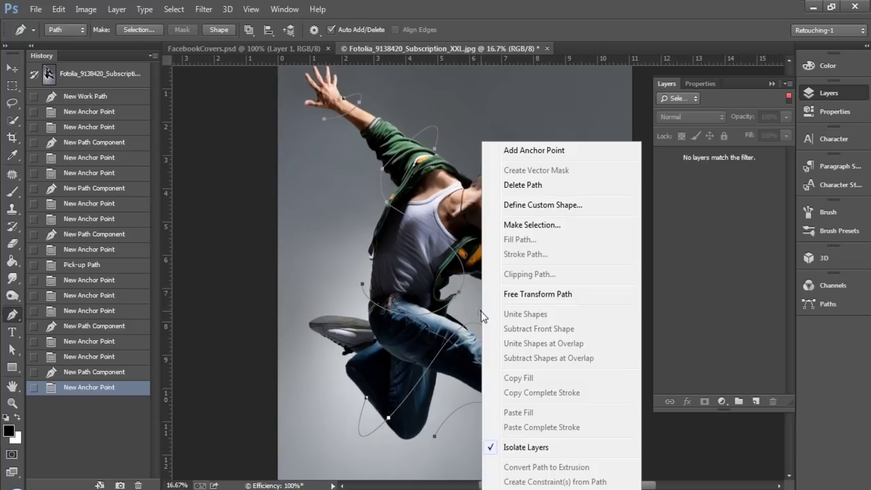
click(847, 102)
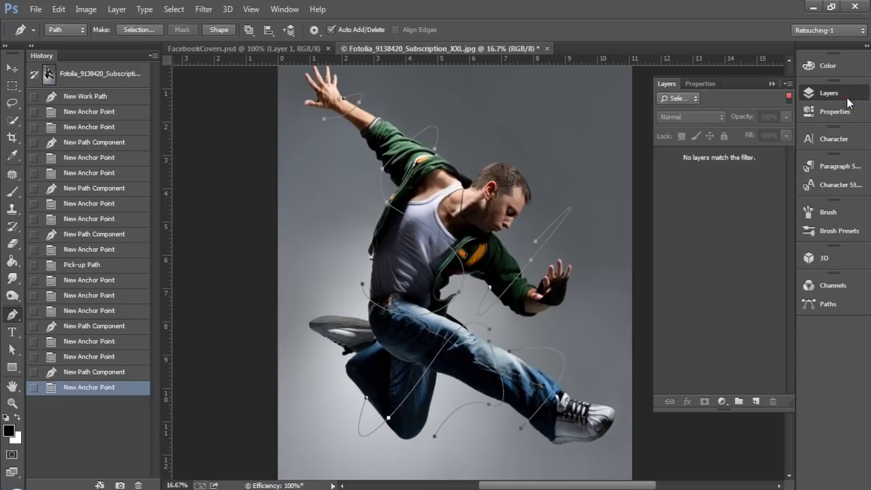
- Clear the layer filter, target 'glowing lines', and try Stroke Path with Brush, then cancel
click(684, 99)
click(787, 102)
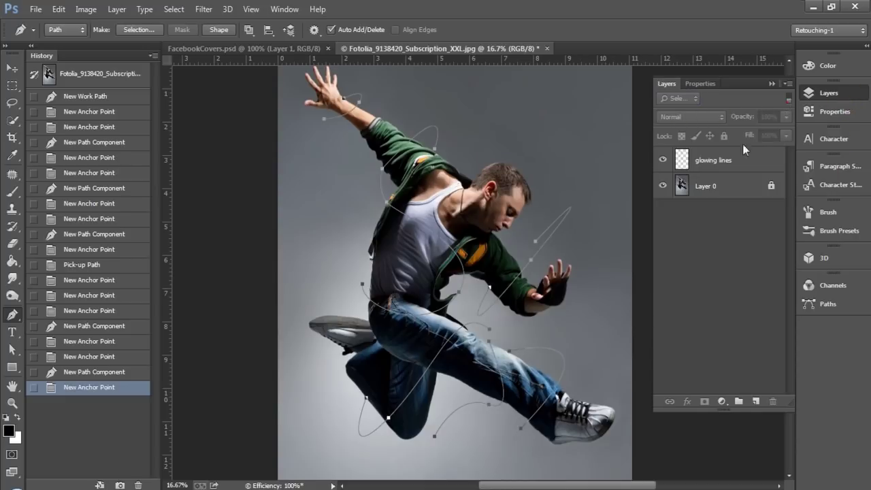
click(732, 158)
right_click(555, 235)
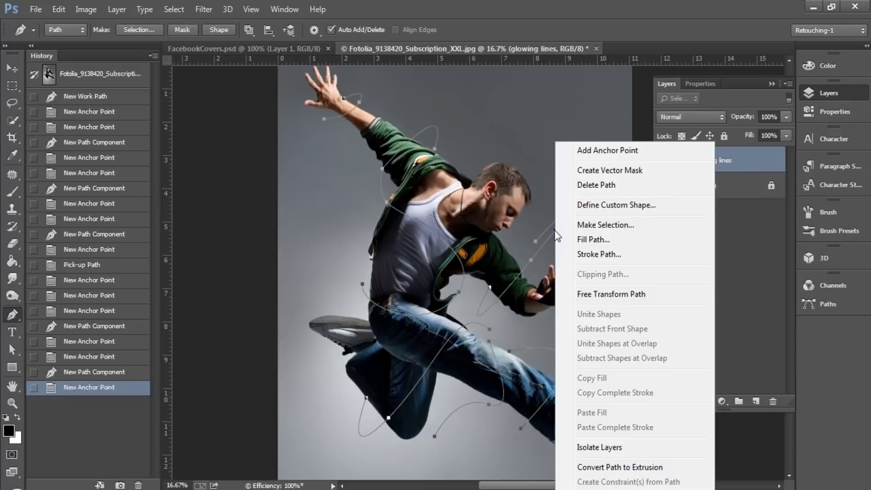
click(599, 254)
click(412, 170)
click(402, 187)
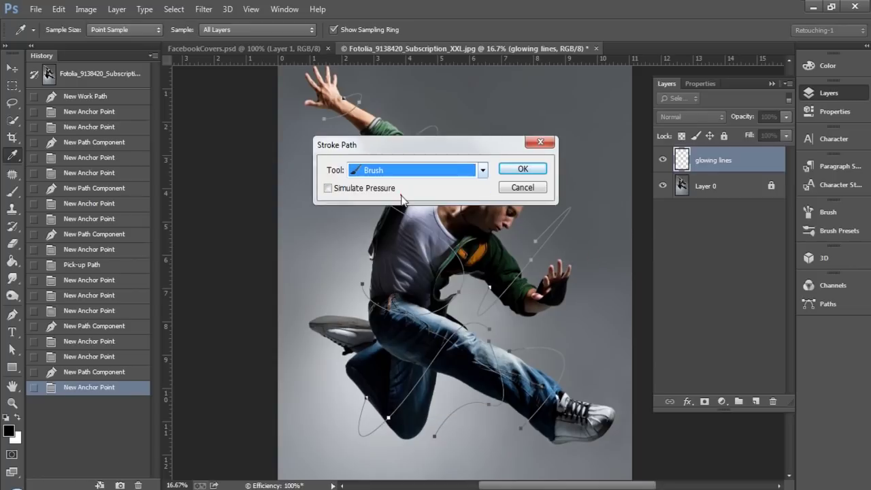
click(328, 188)
key(Return)
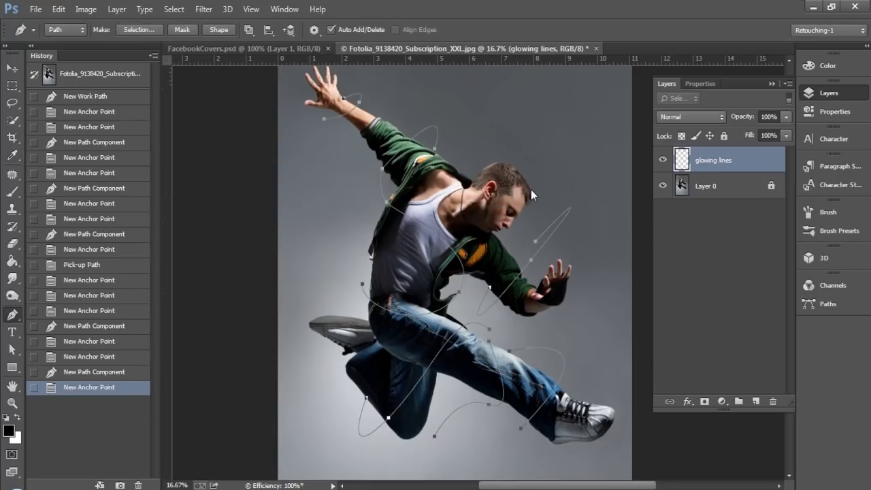
- Stroke the path with the Brush and Simulate Pressure, painting thin tapered white lines
right_click(439, 136)
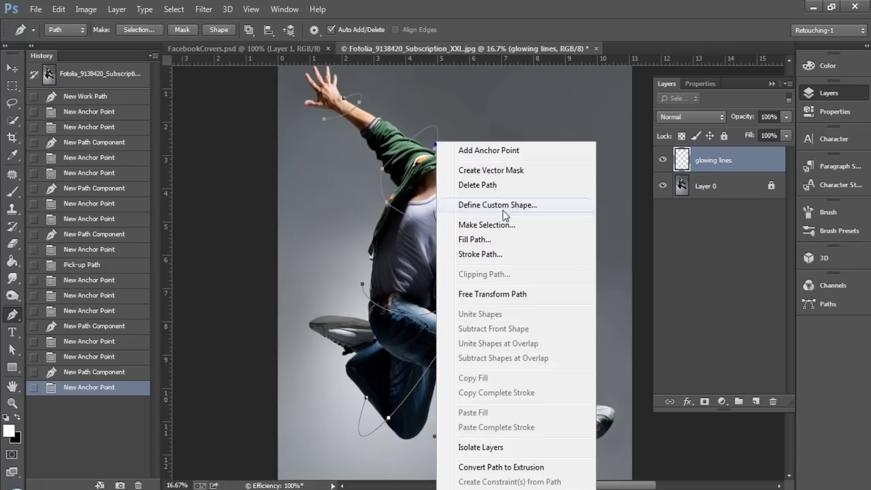
click(490, 251)
click(401, 171)
click(371, 198)
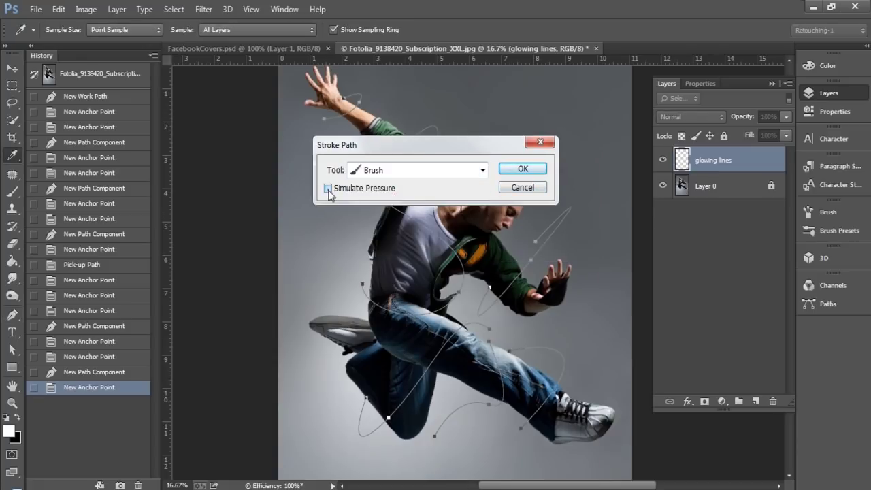
click(328, 188)
click(536, 167)
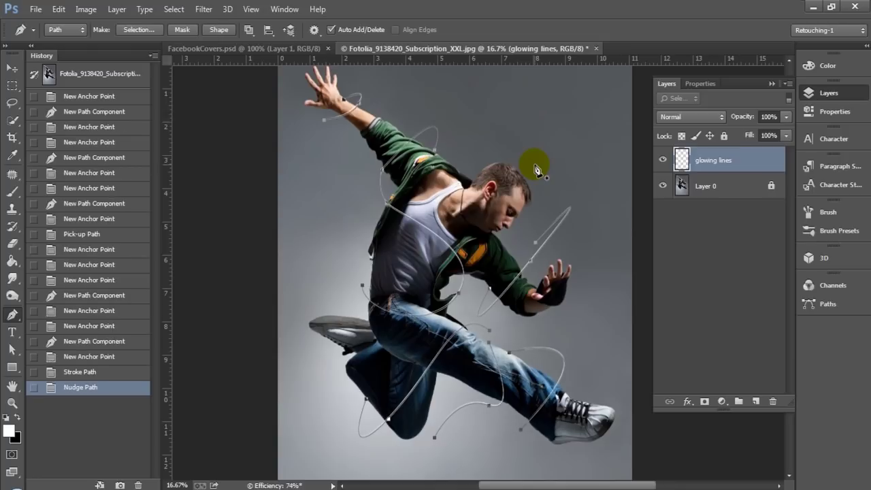
- Nudge the path slightly down and right for a second stroke
key(Down)
key(Down)
key(Right)
key(Down)
key(Down)
key(Down)
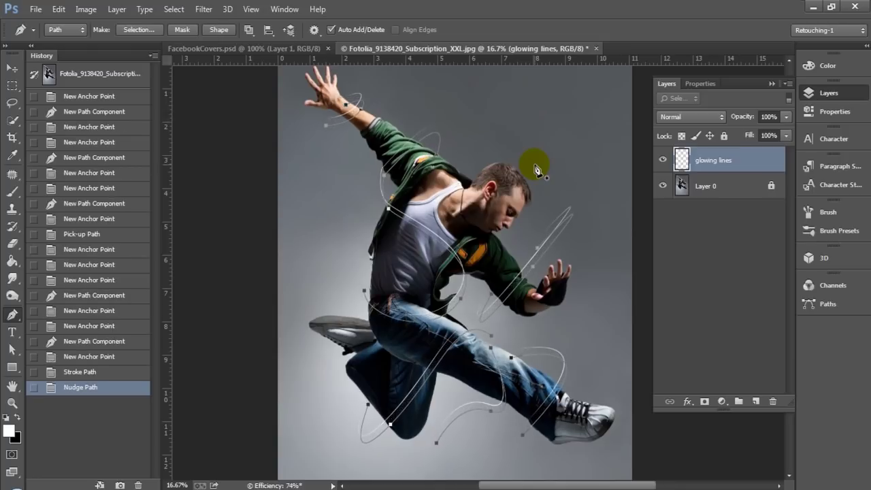
right_click(556, 228)
click(609, 252)
key(Escape)
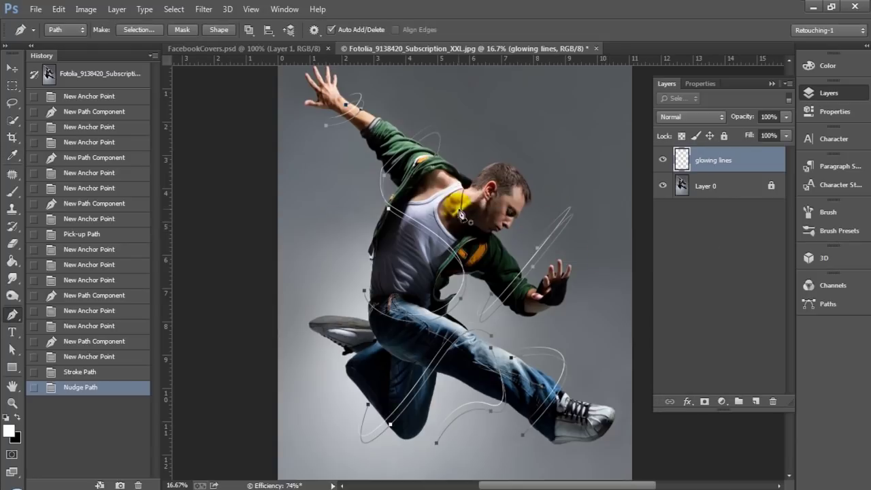
key(b)
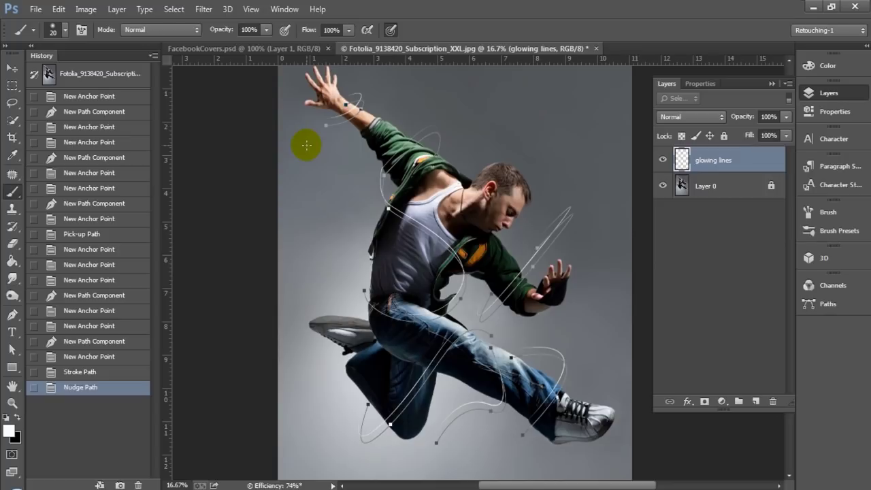
key(p)
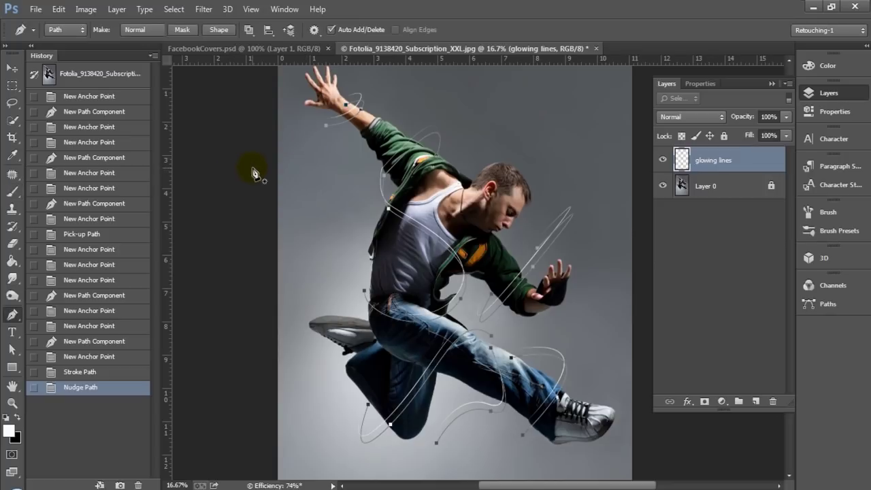
- Stroke the nudged path with the brush again and delete the path outline
right_click(448, 253)
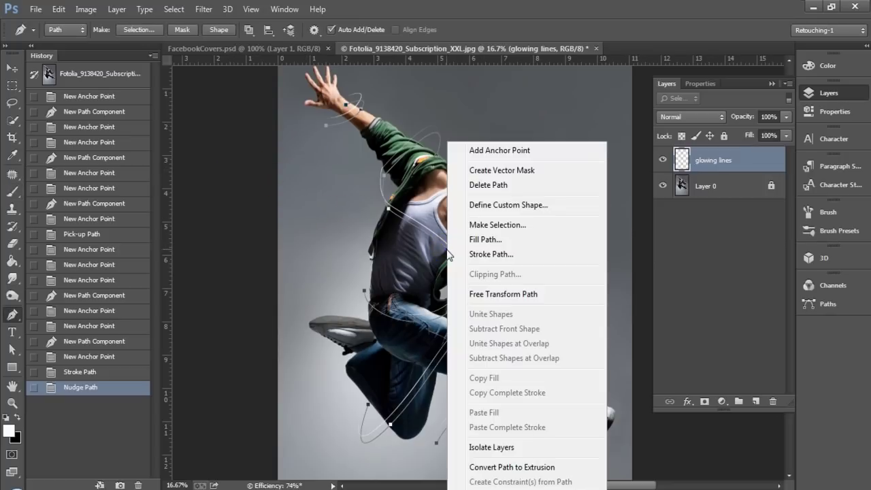
click(521, 255)
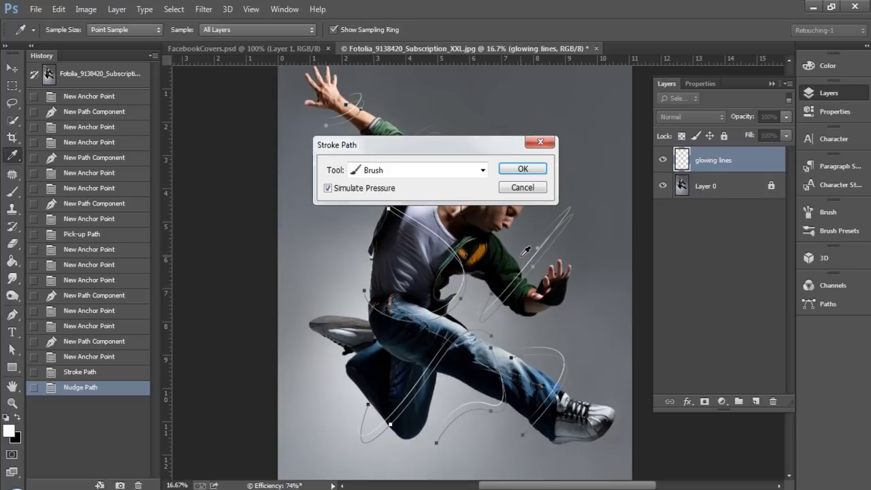
click(532, 170)
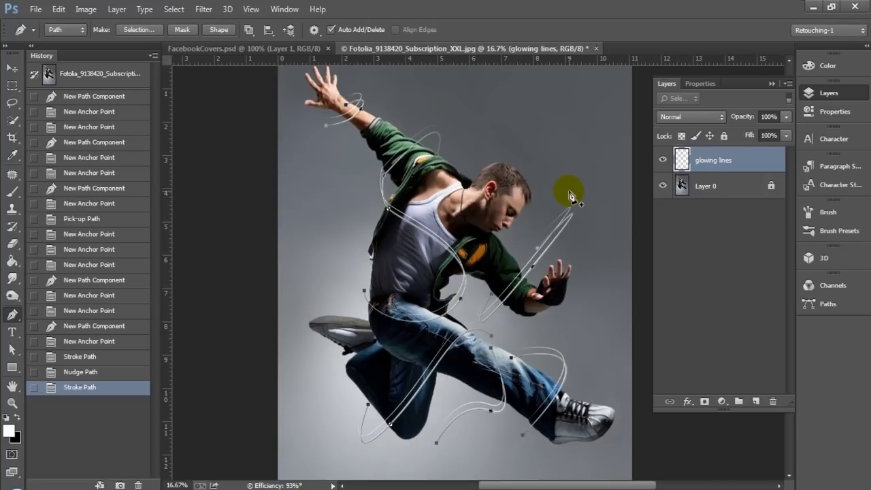
key(Delete)
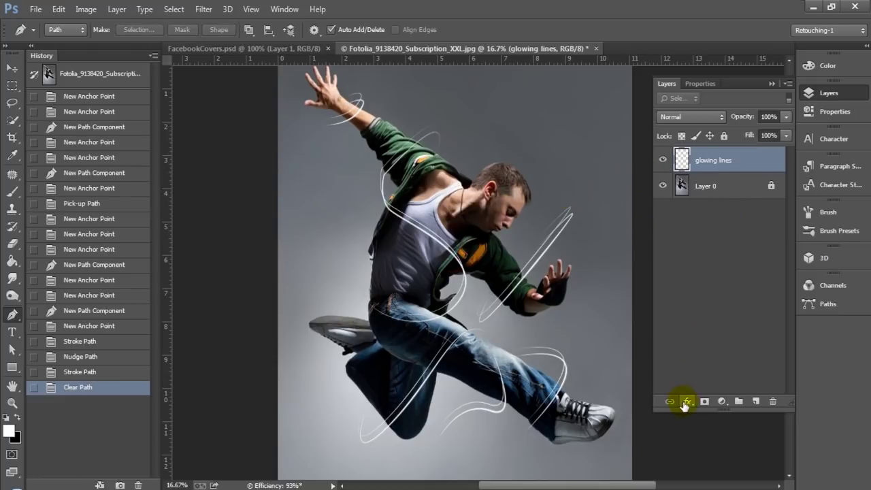
click(687, 402)
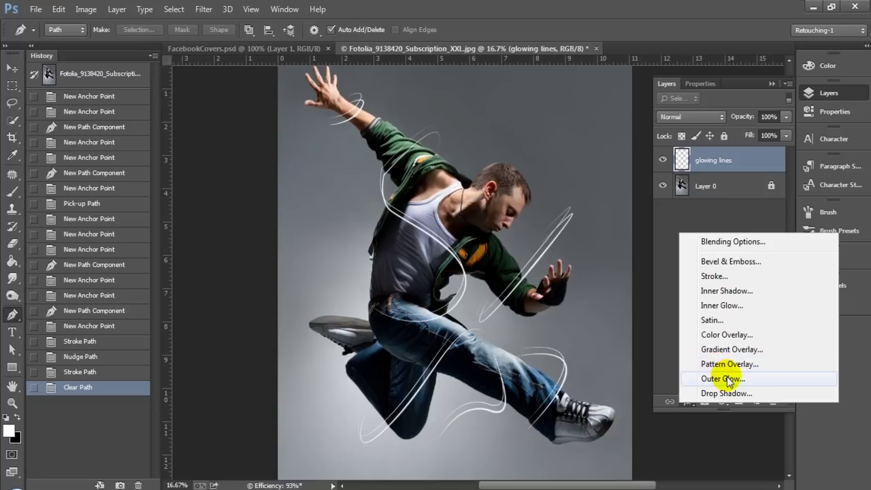
- Apply a bright cyan Outer Glow (Screen, 75% opacity, 4 px, 21% range) to 'glowing lines'
click(727, 379)
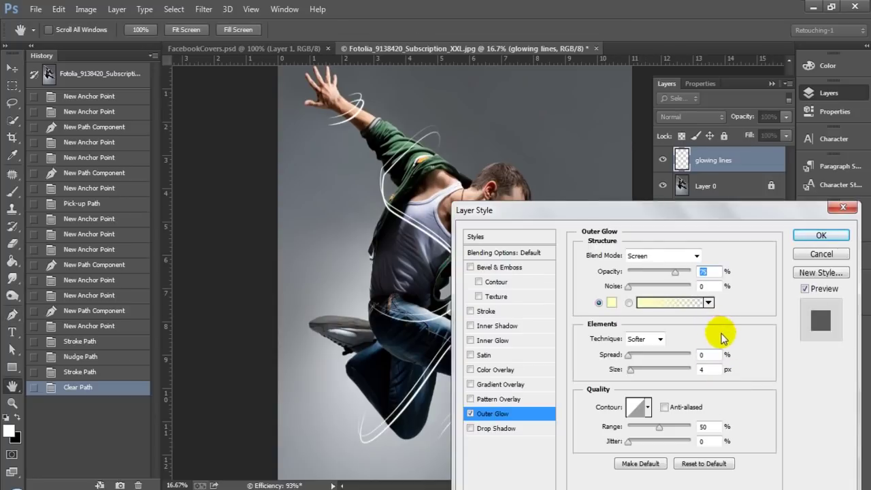
click(613, 303)
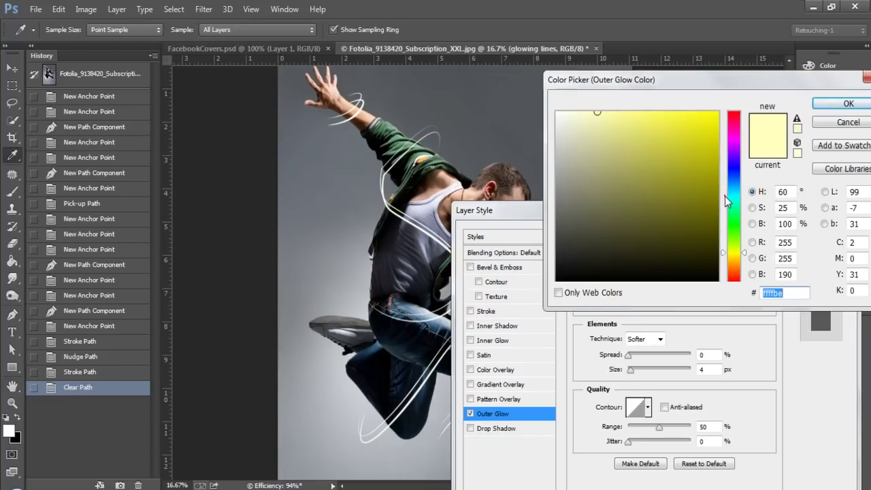
click(724, 196)
click(716, 156)
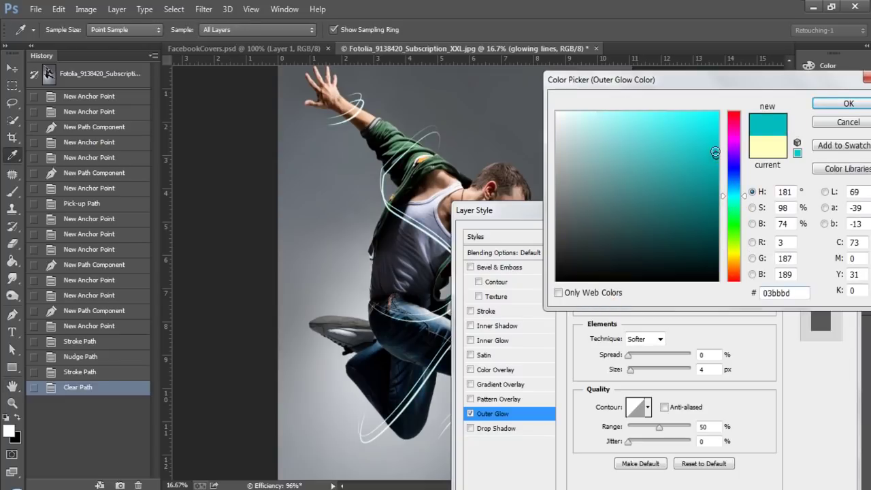
drag(715, 152, 718, 142)
click(844, 103)
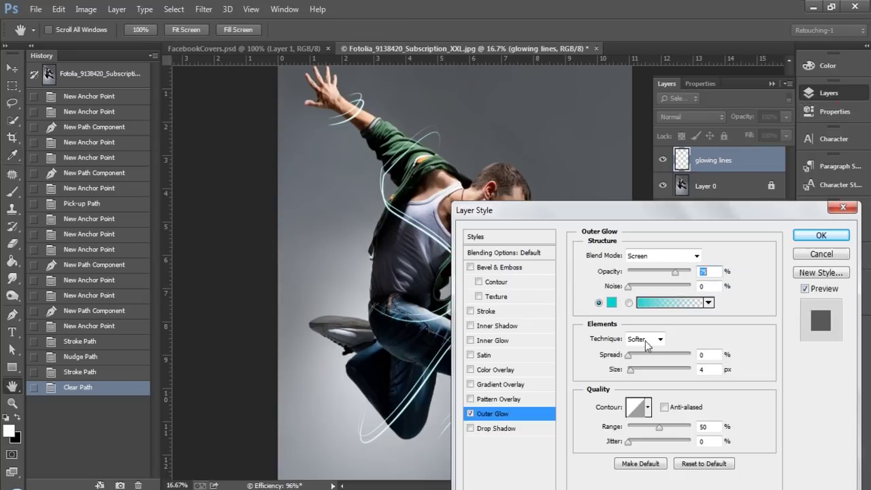
drag(658, 427, 640, 427)
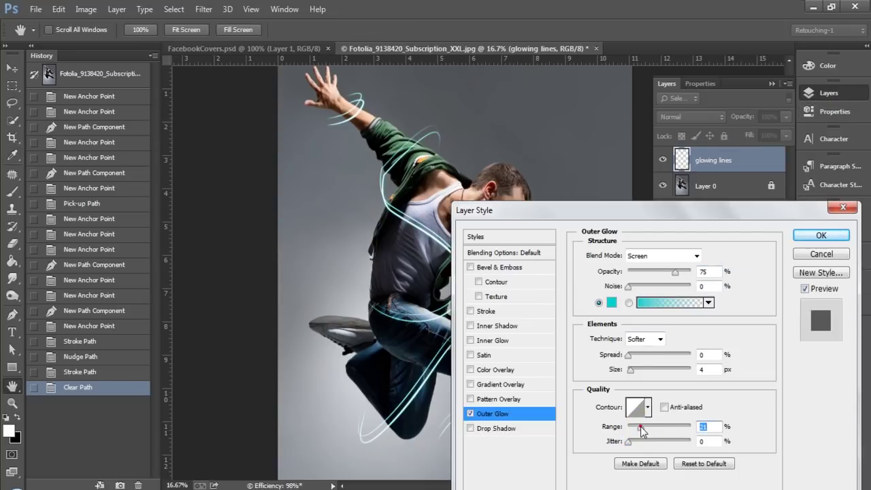
drag(671, 215, 759, 195)
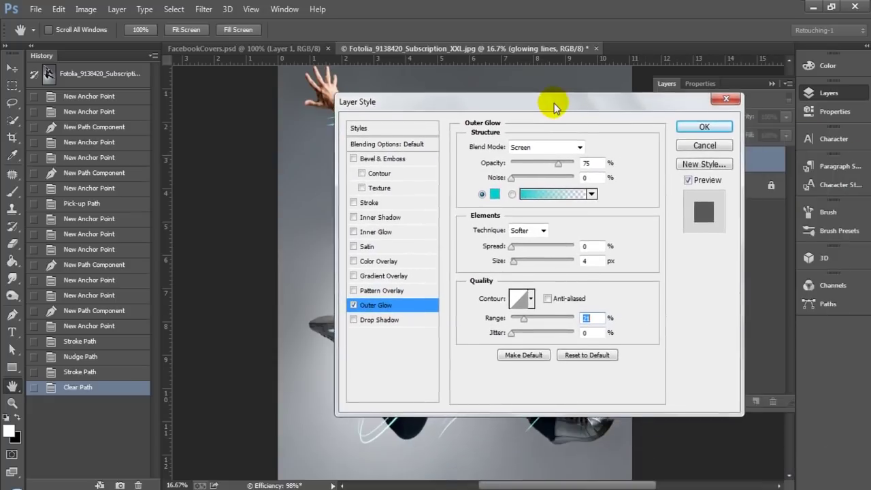
click(702, 125)
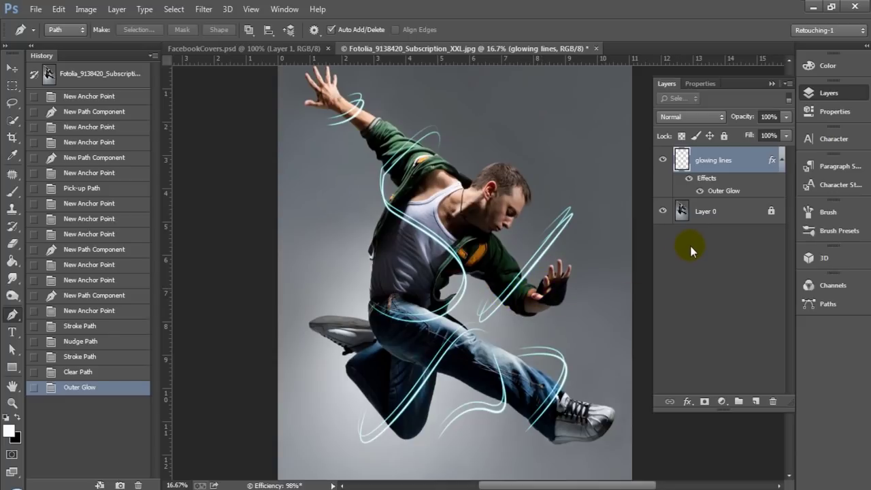
- Set the glowing lines layer's blend mode to Color Dodge and keep that layer selected
click(706, 116)
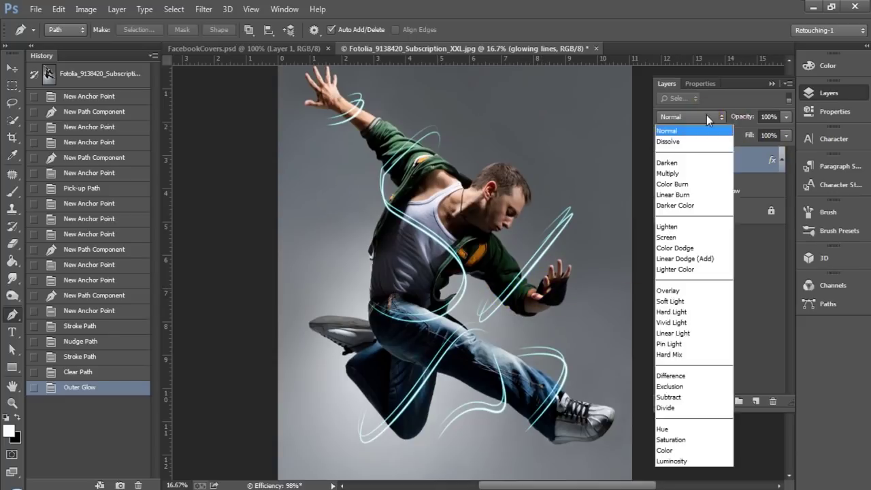
click(686, 248)
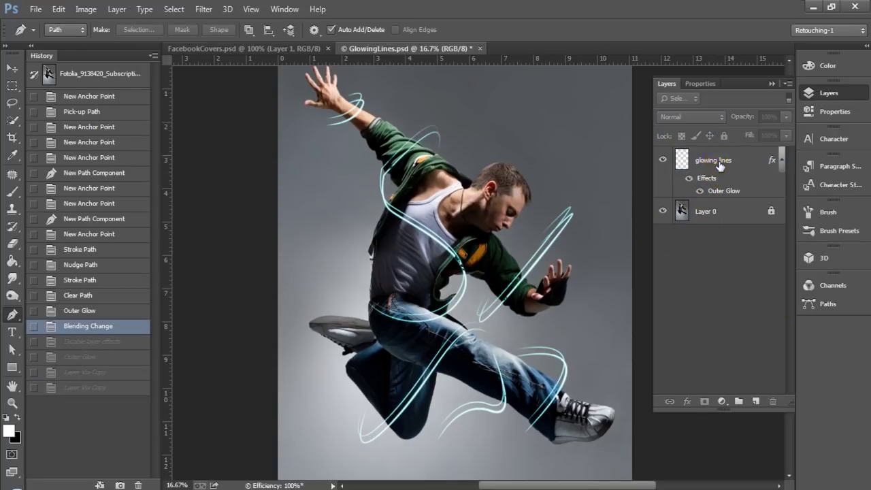
click(719, 165)
- Add a new empty layer and draw a curved path from the chest across the waist
click(738, 401)
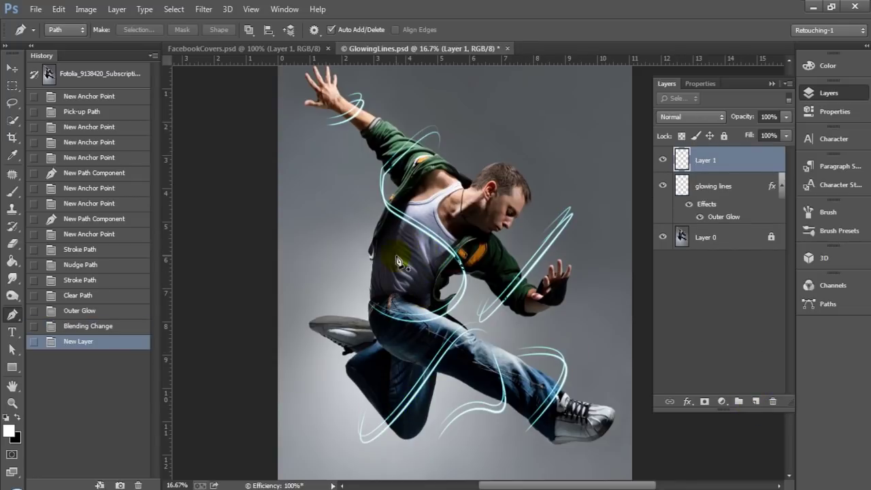
click(373, 238)
drag(386, 317, 517, 303)
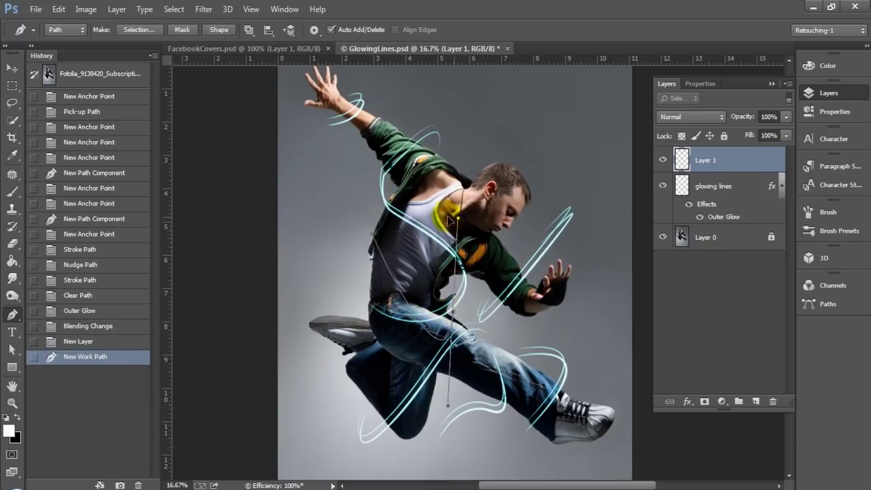
drag(483, 384, 424, 247)
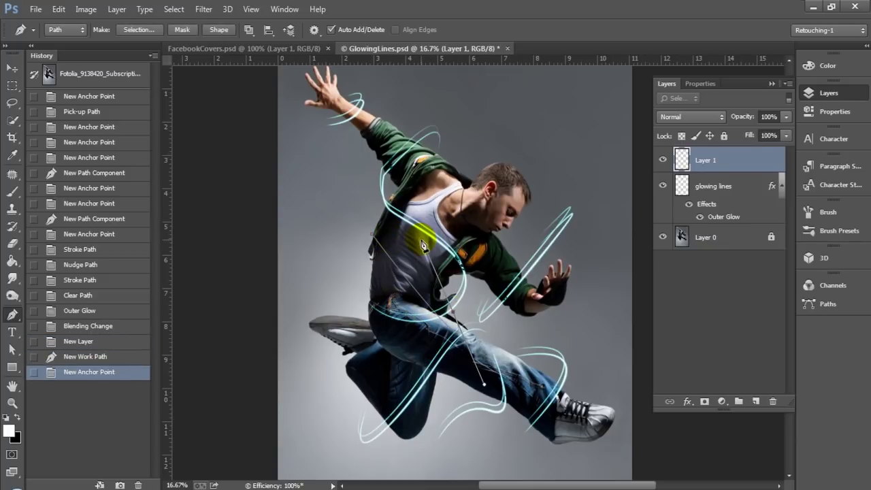
key(ctrl+z)
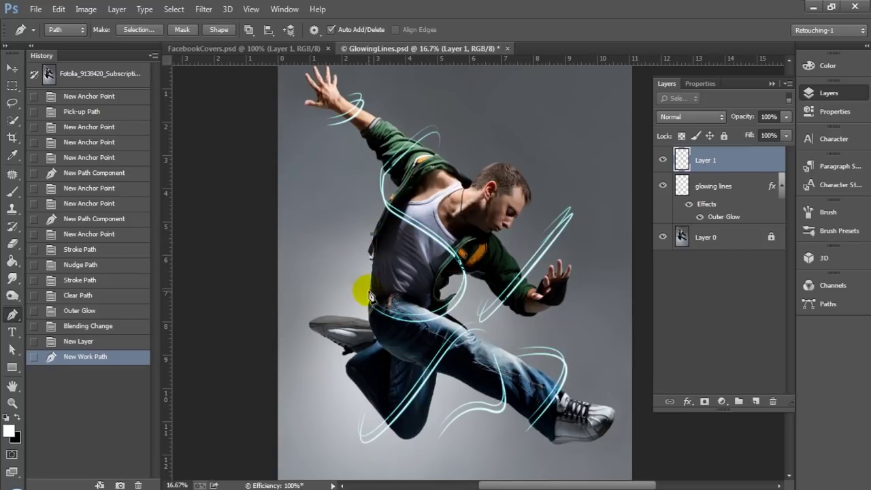
drag(371, 279, 465, 337)
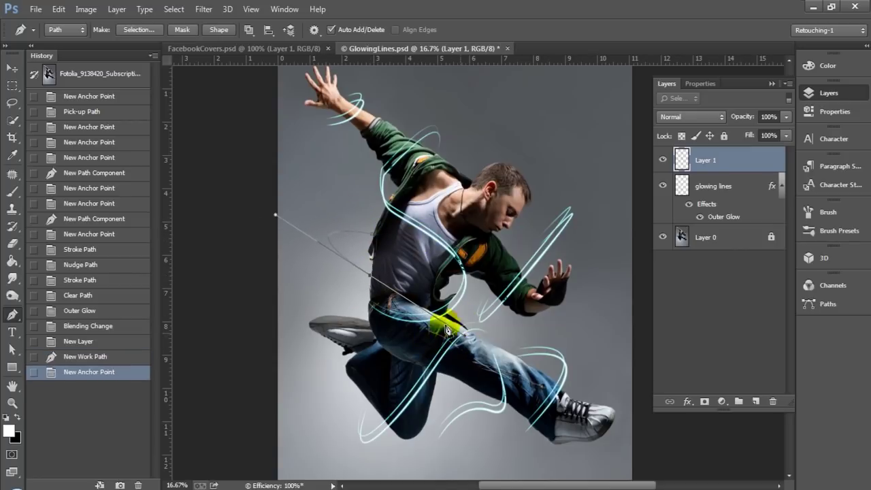
click(371, 279)
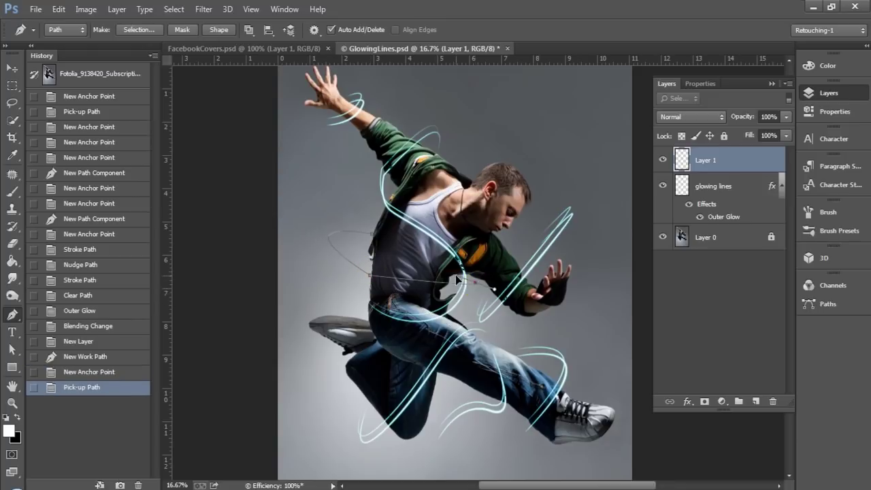
drag(474, 284, 382, 221)
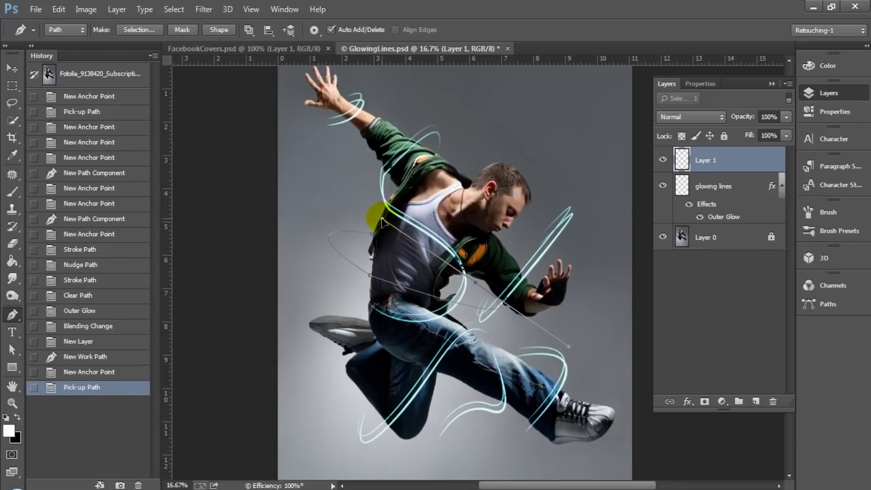
drag(382, 221, 383, 182)
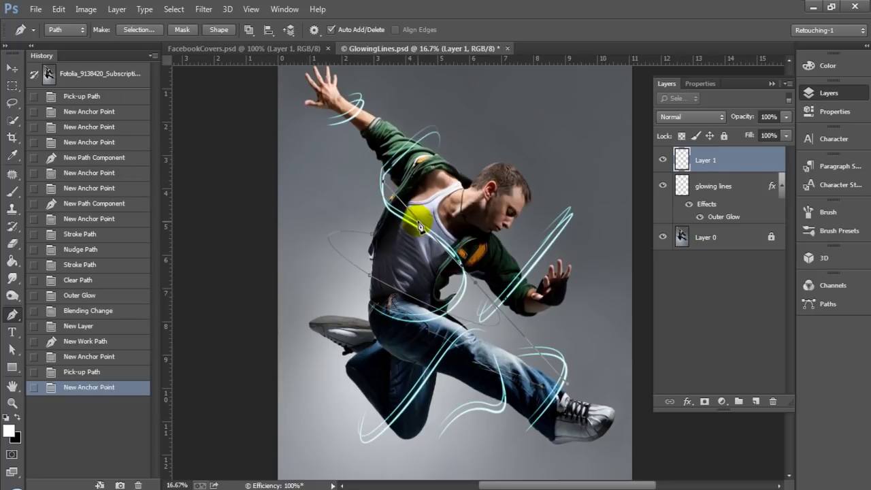
ctrl+click(336, 189)
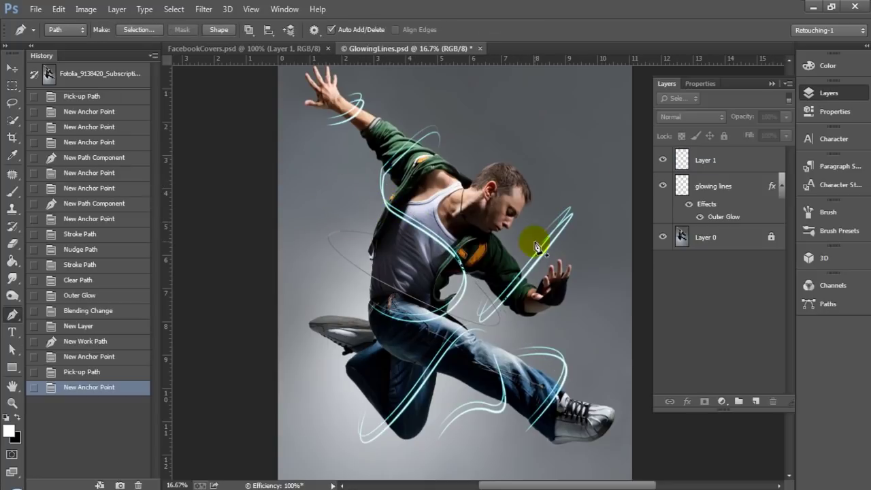
- On Layer 1, draw a curve from the shoulder sweeping toward the right hand
click(714, 162)
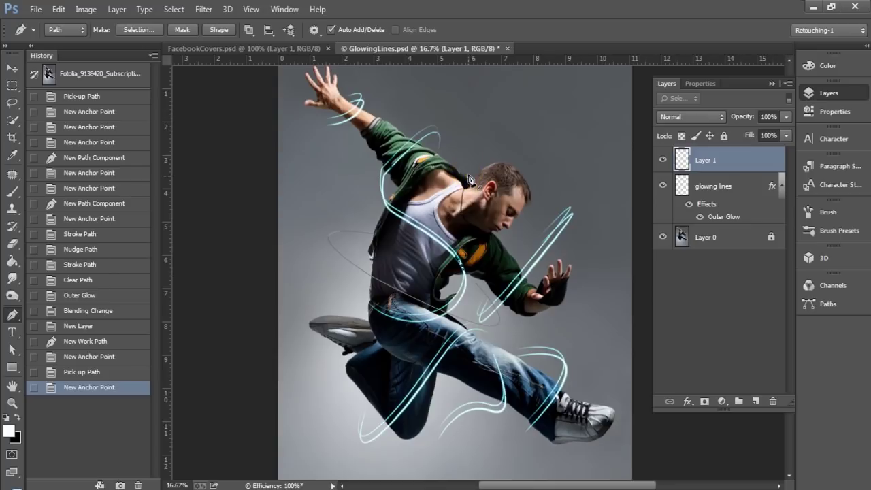
click(435, 195)
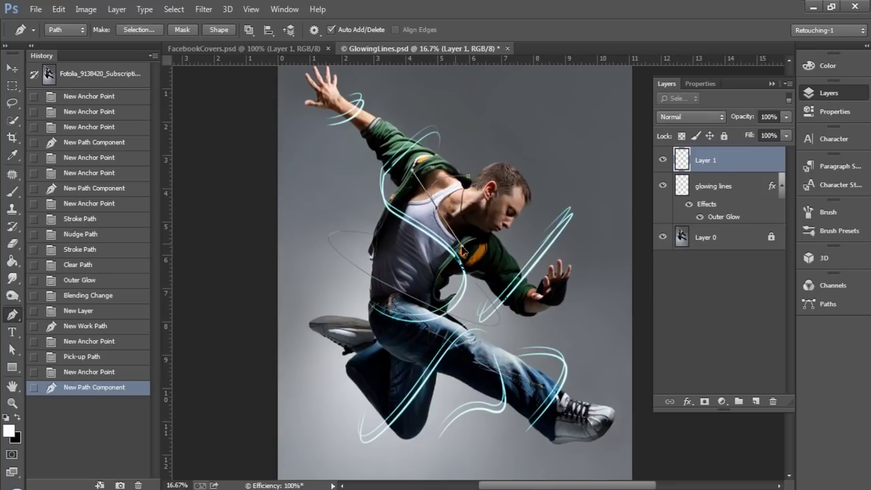
mouse_move(463, 253)
mouse_down()
mouse_move(429, 346)
mouse_move(438, 346)
mouse_up()
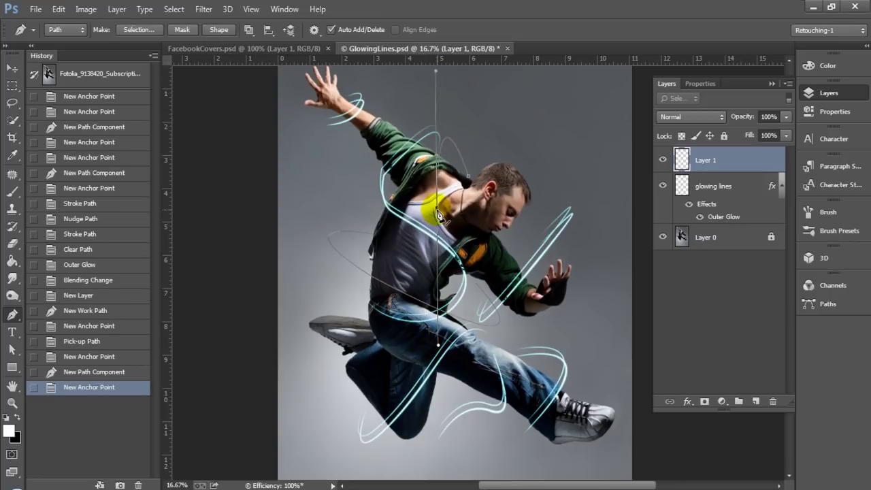
drag(474, 288, 512, 306)
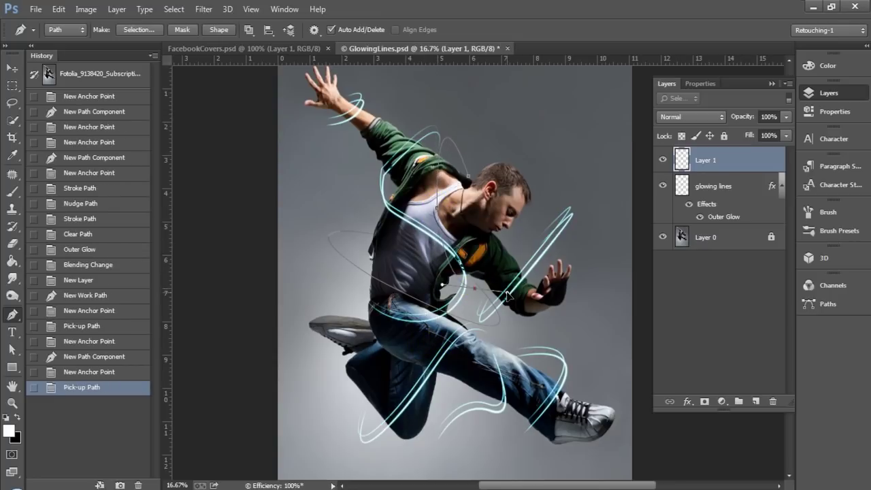
click(500, 308)
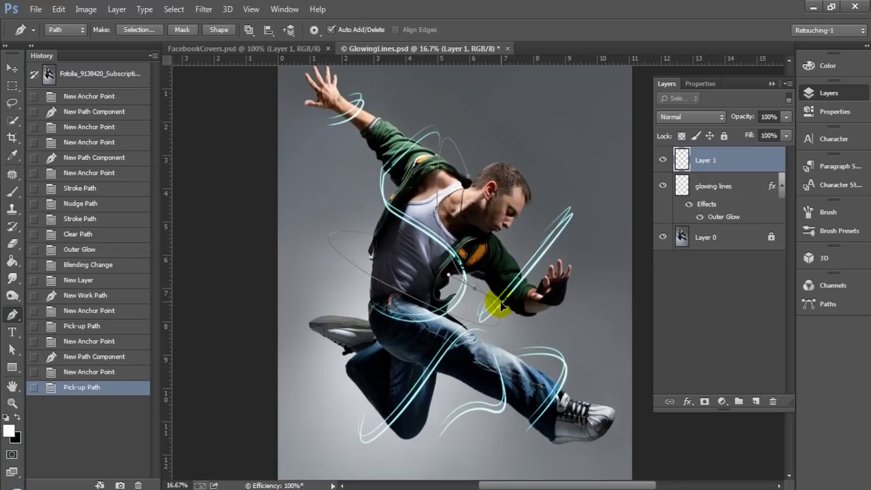
ctrl+click(581, 110)
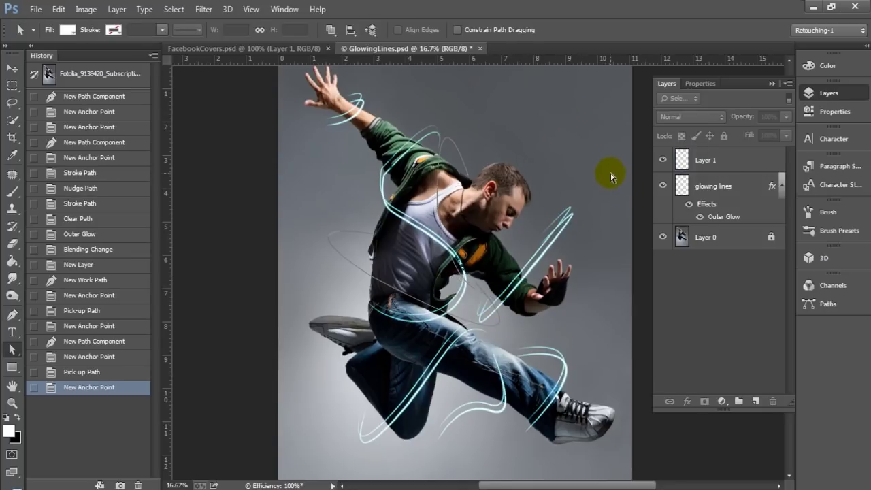
- Draw another curved path from the lower leg sweeping past the right shoe
key(p)
drag(467, 328, 486, 348)
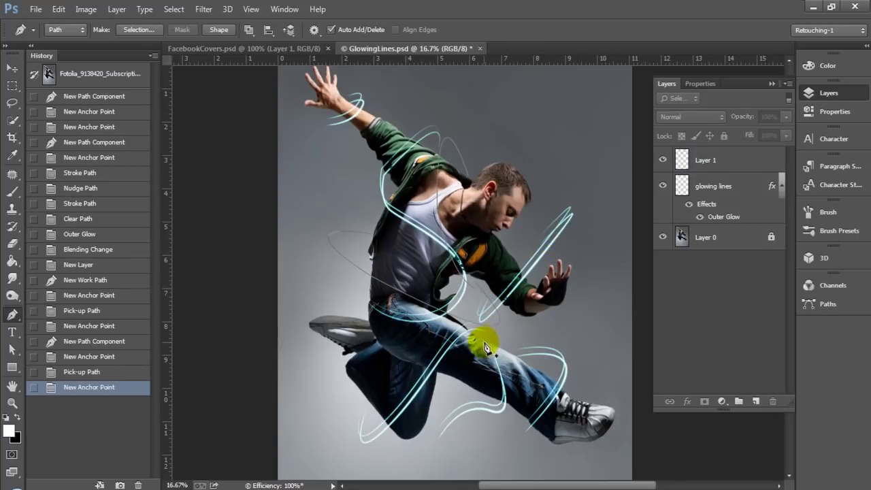
click(486, 342)
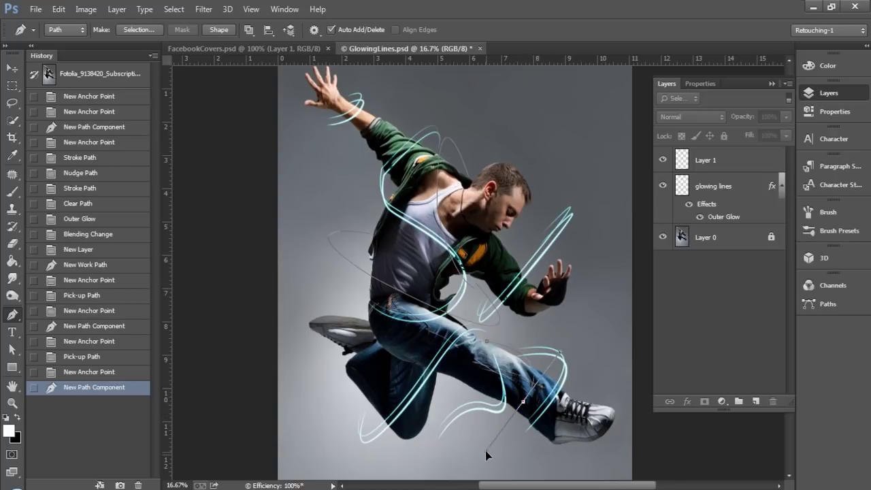
drag(487, 454, 485, 447)
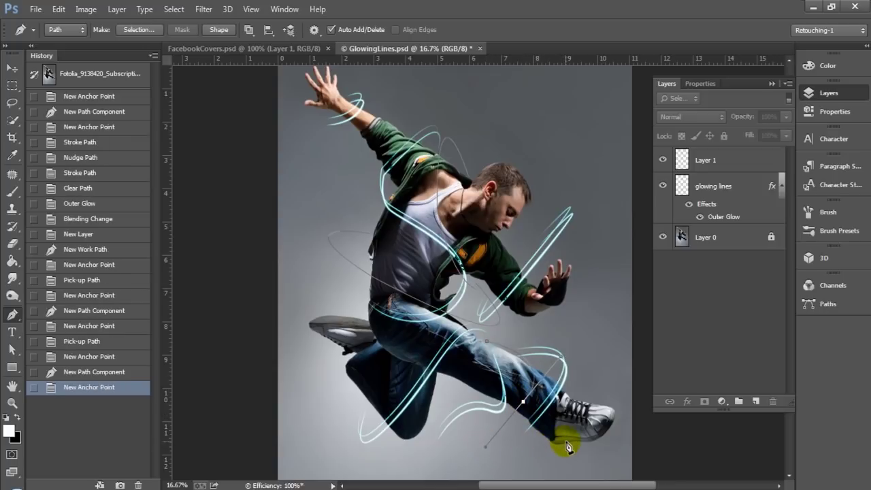
drag(605, 407, 594, 415)
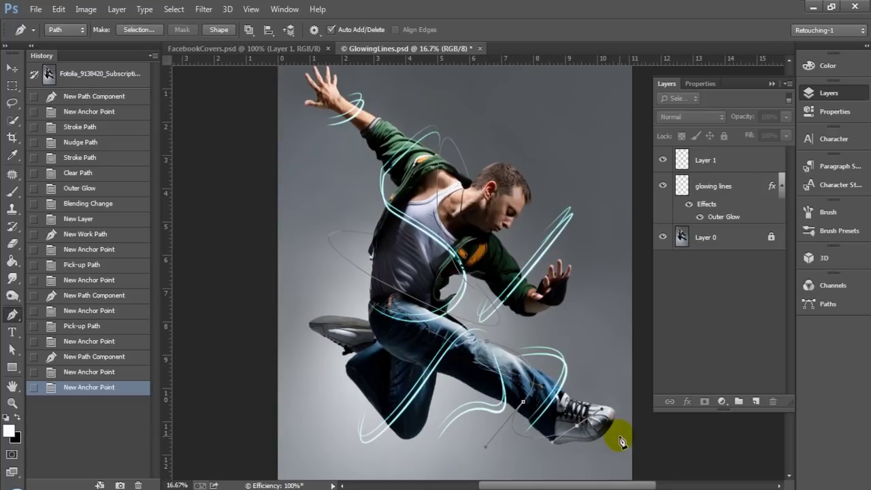
click(621, 439)
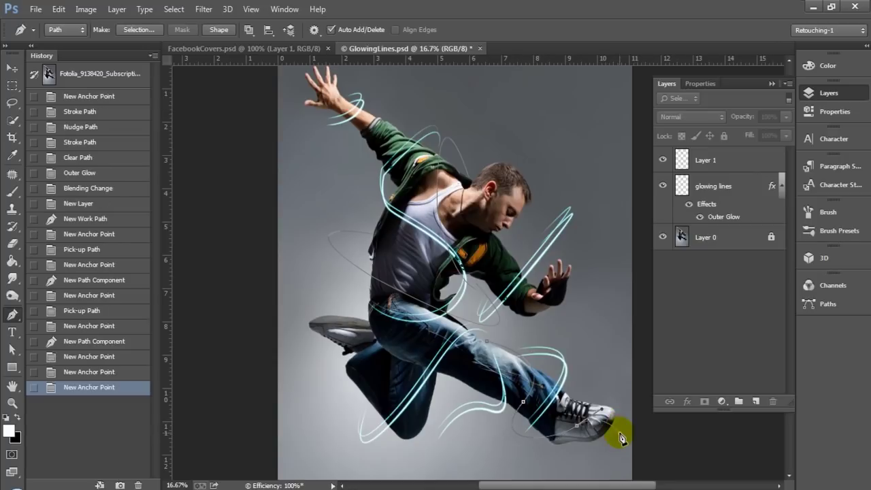
- Draw curves from the left knee past the right shoe and from the thigh to the hip
key(a)
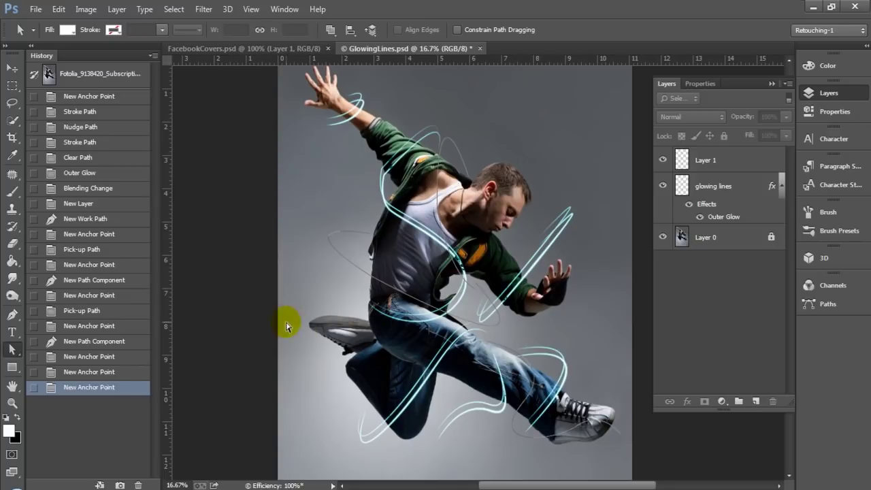
key(p)
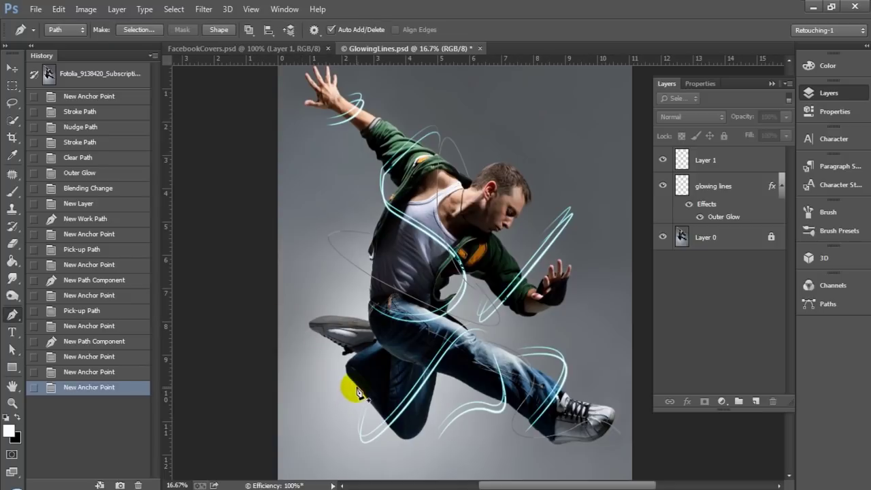
click(357, 392)
drag(429, 401, 544, 346)
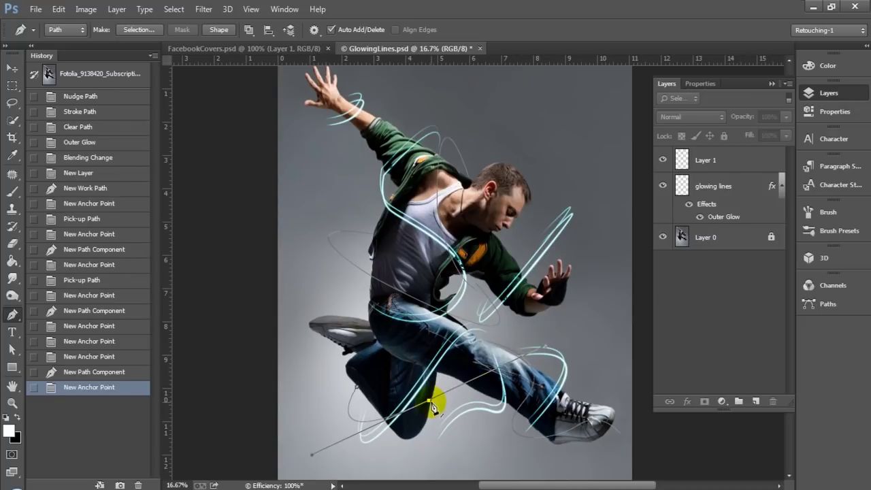
drag(598, 382, 602, 411)
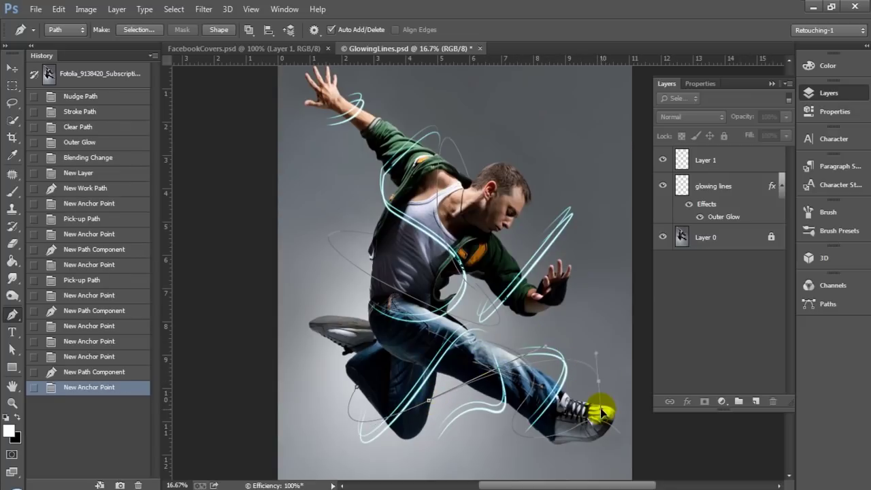
key(a)
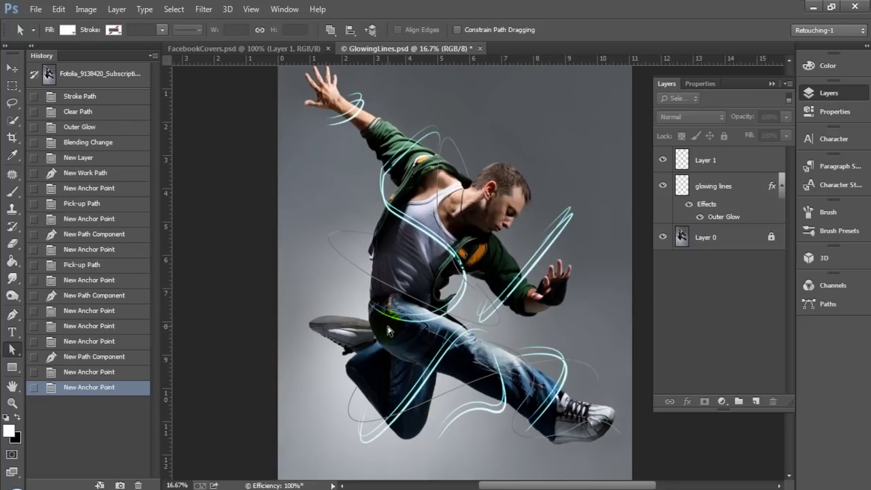
key(p)
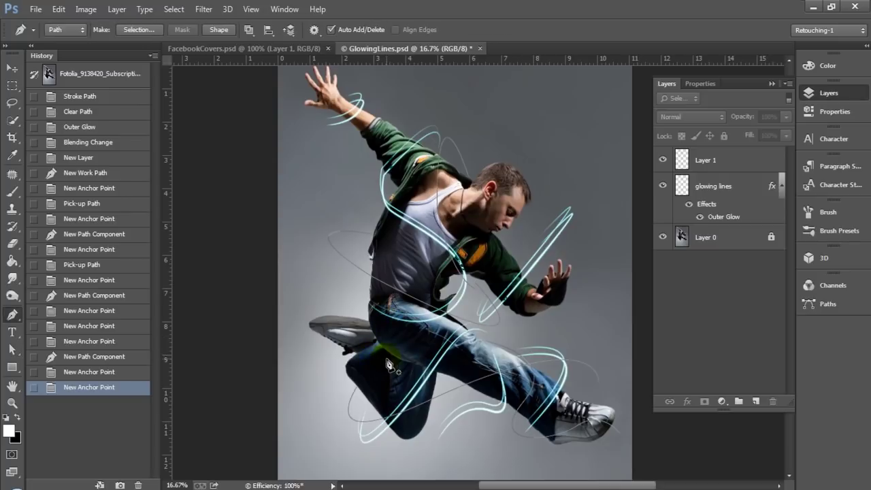
mouse_move(361, 315)
mouse_down()
mouse_move(370, 323)
mouse_move(364, 318)
mouse_up()
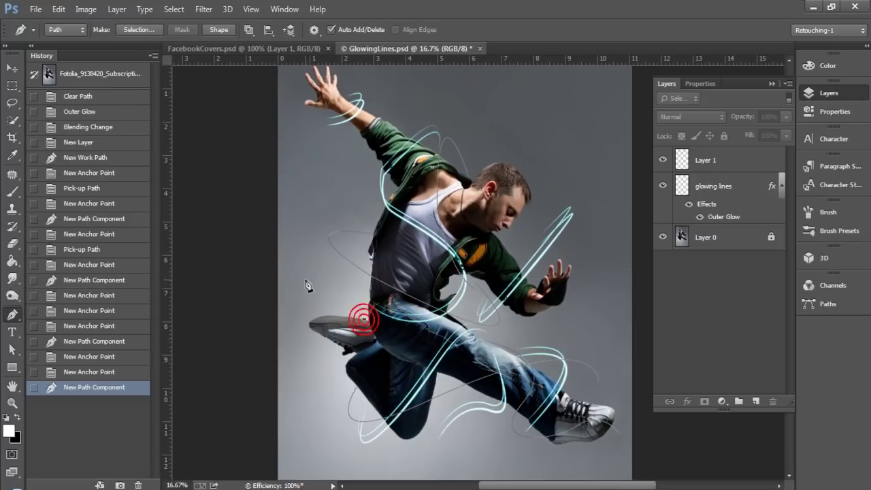
click(275, 290)
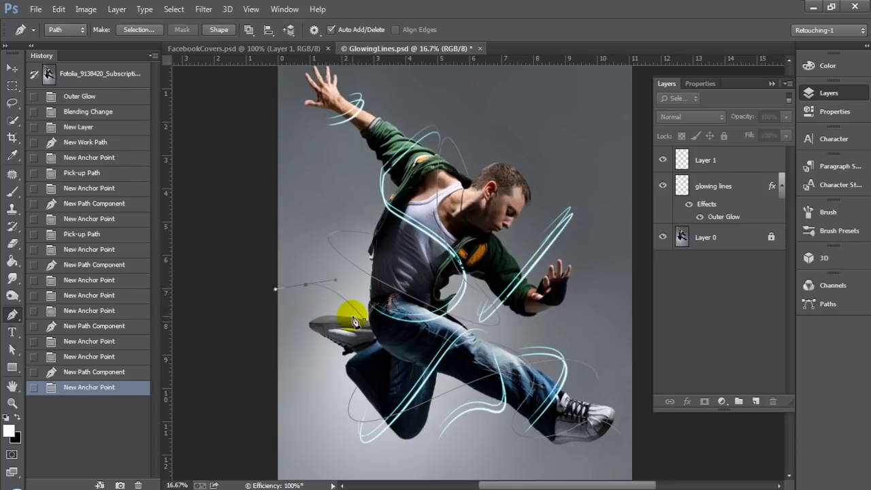
- Stroke all the drawn paths onto Layer 1, then delete the path outlines
key(a)
mouse_move(244, 100)
mouse_down()
mouse_move(568, 410)
mouse_move(616, 439)
mouse_up()
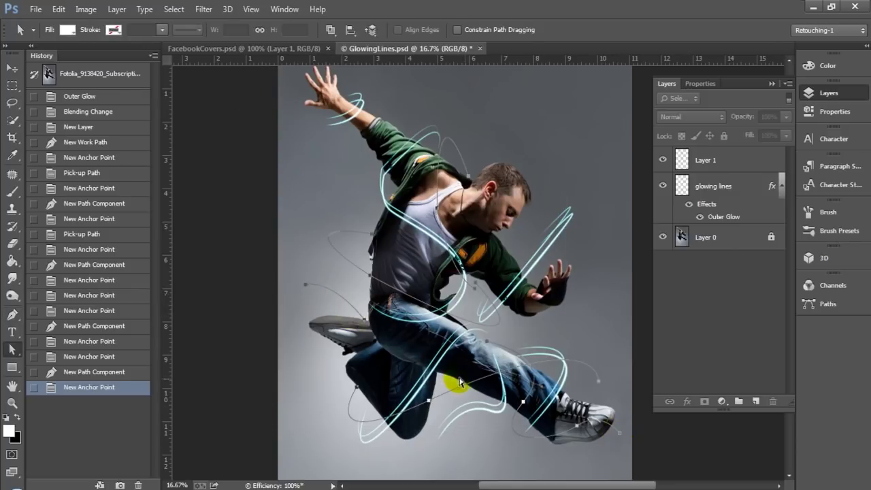
key(p)
click(377, 285)
right_click(378, 286)
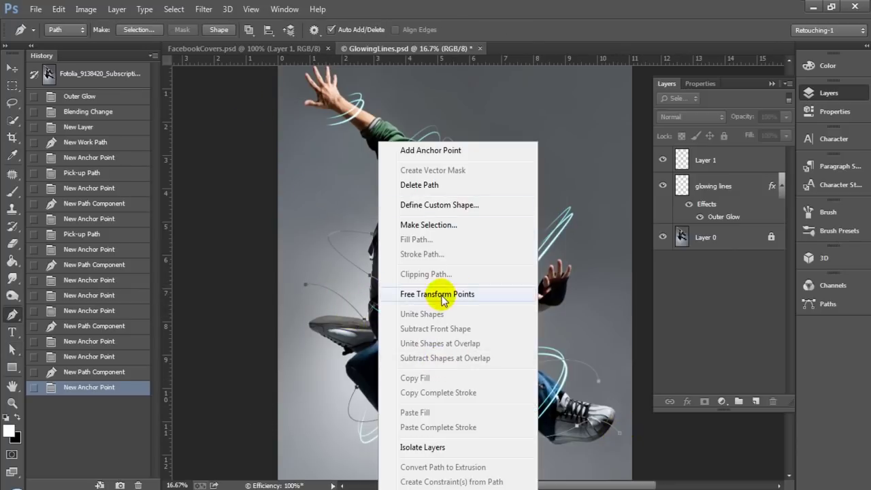
click(725, 162)
right_click(484, 274)
click(521, 253)
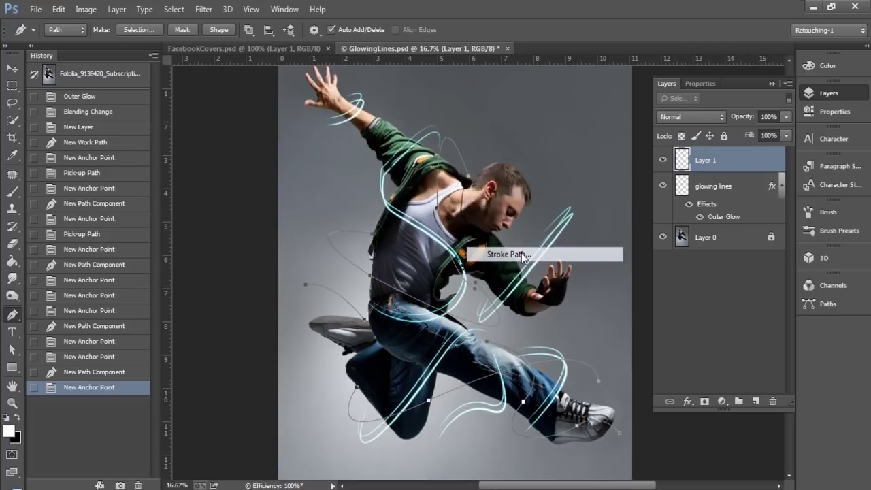
click(536, 171)
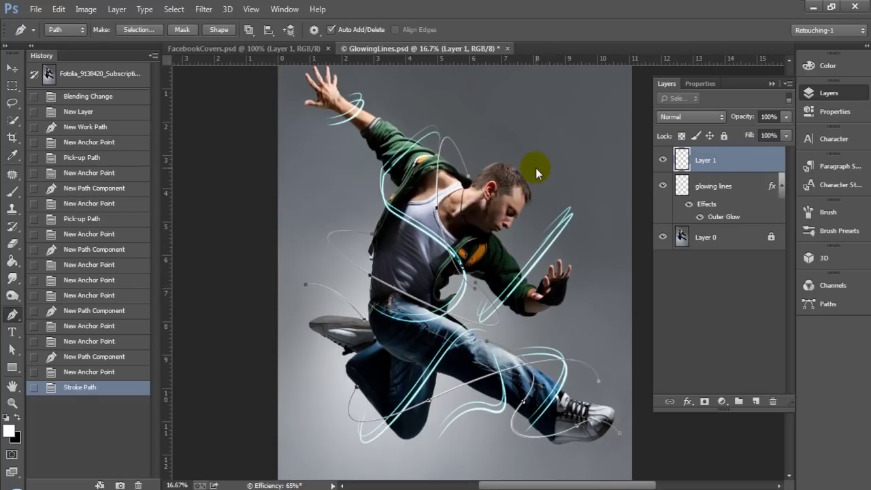
key(Delete)
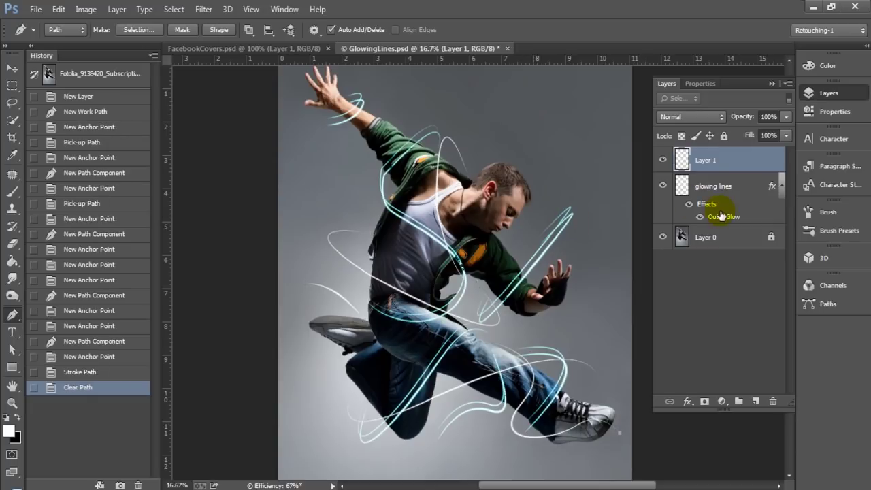
- Copy the Outer Glow effect onto Layer 1 and change its glow colour to red
drag(720, 216, 719, 163)
double_click(717, 192)
click(664, 288)
click(732, 280)
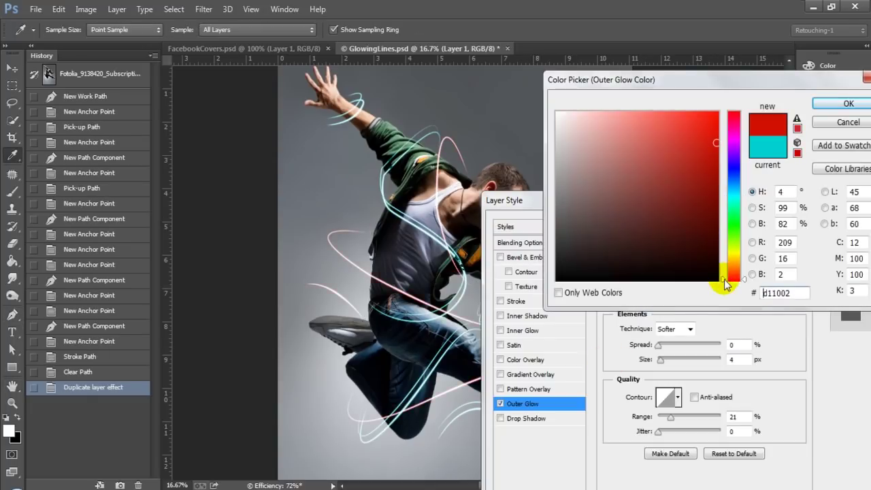
click(848, 104)
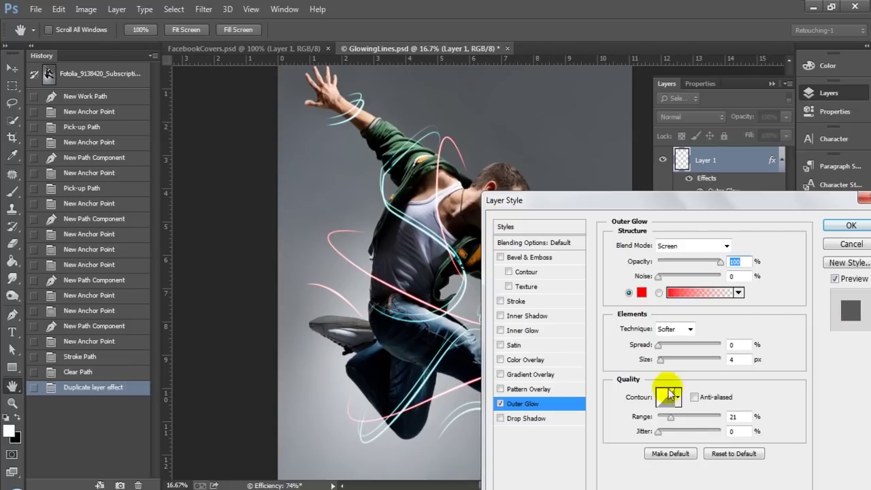
drag(670, 416, 658, 417)
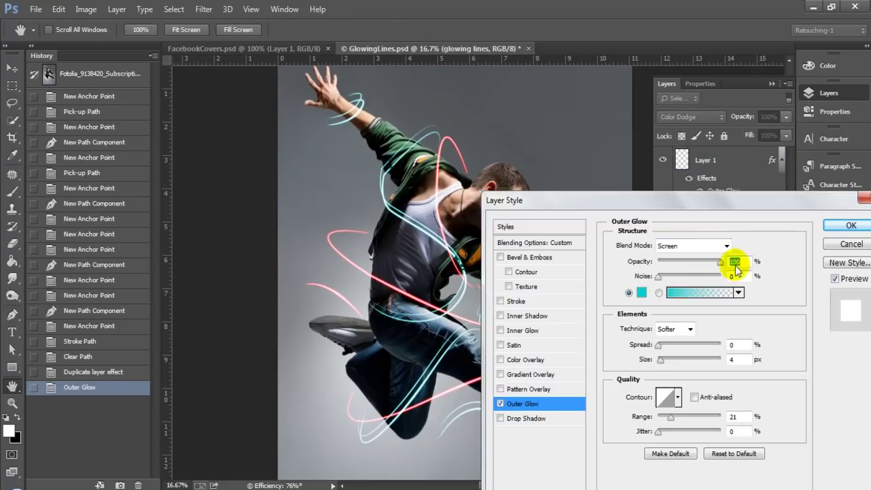
click(851, 225)
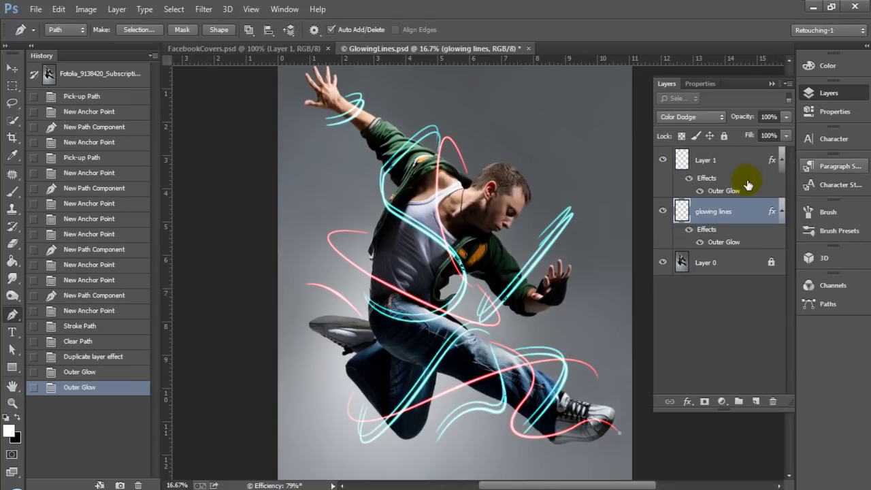
- Group both line layers into Group 1 and add a layer mask to the group
shift+click(723, 160)
key(ctrl+g)
click(704, 401)
- Paint black on the Group 1 mask to hide line sections at the shoulder, leg and shoe
key(b)
key(x)
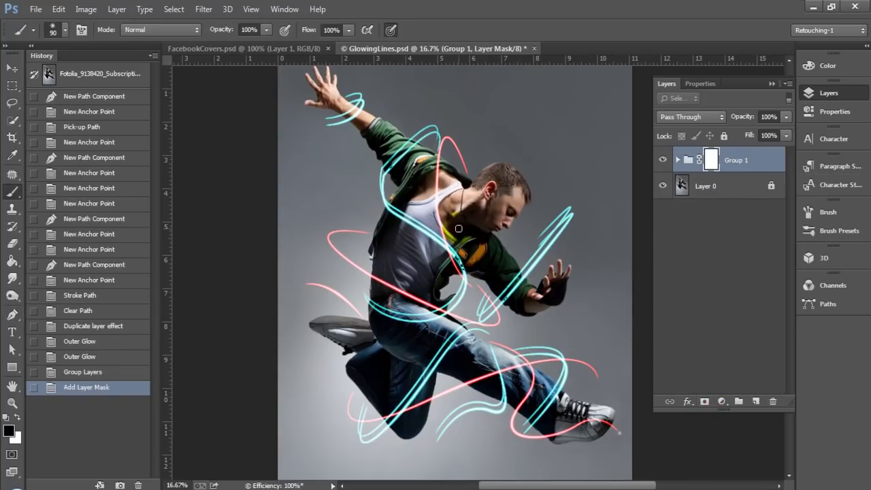
click(383, 175)
drag(369, 175, 355, 185)
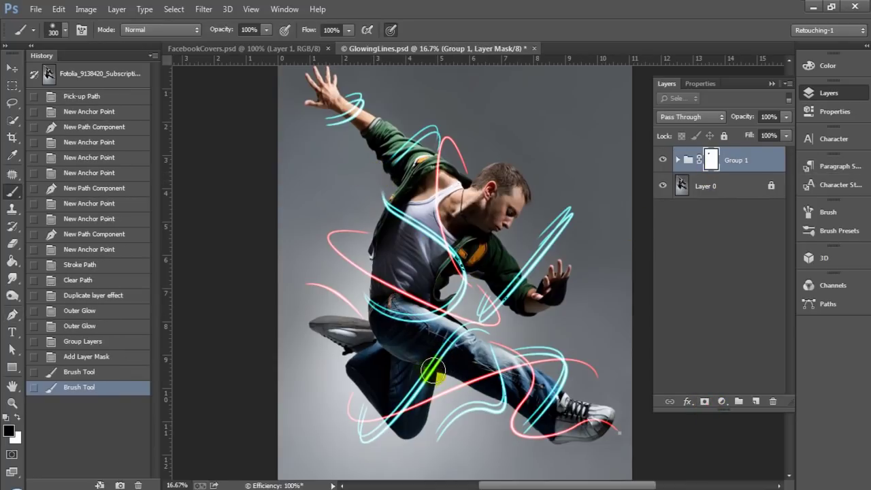
click(677, 191)
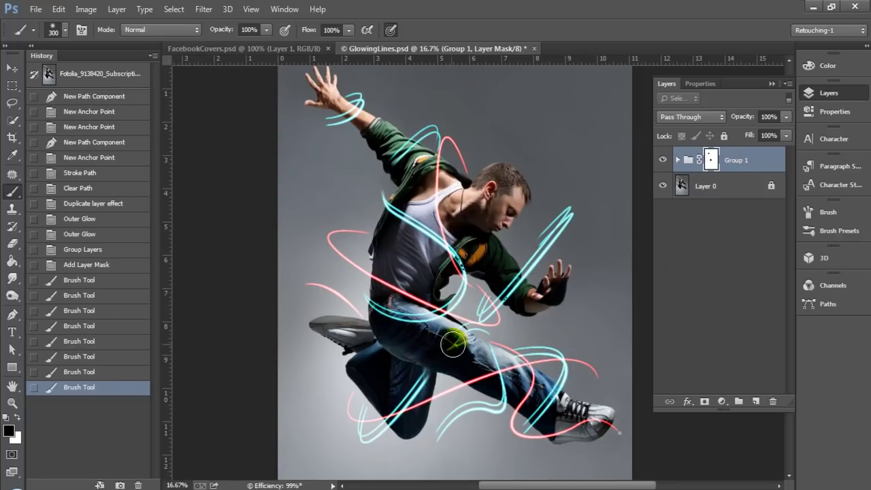
mouse_move(594, 409)
mouse_down()
mouse_move(597, 420)
mouse_move(558, 345)
mouse_move(524, 394)
mouse_move(401, 363)
mouse_up()
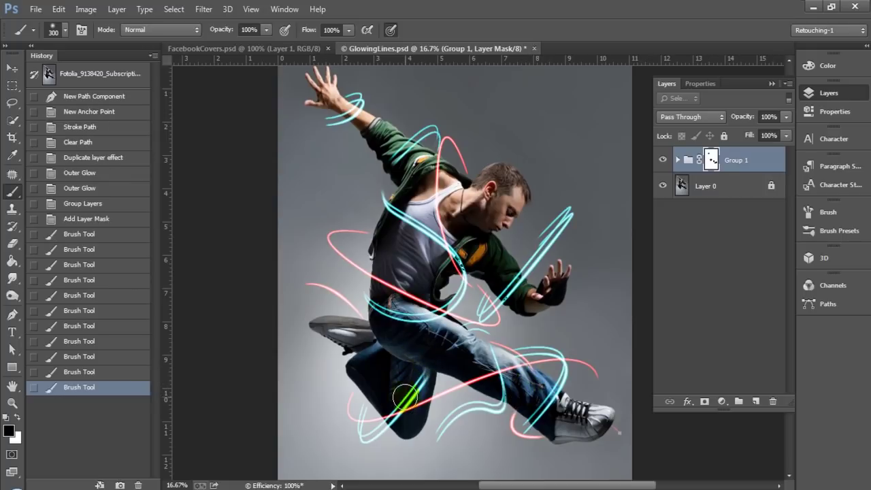
- Add a mask to Layer 1 and paint out red and cyan line sections over the leg and torso
key(alt+bracketleft)
key(ctrl+shift+m)
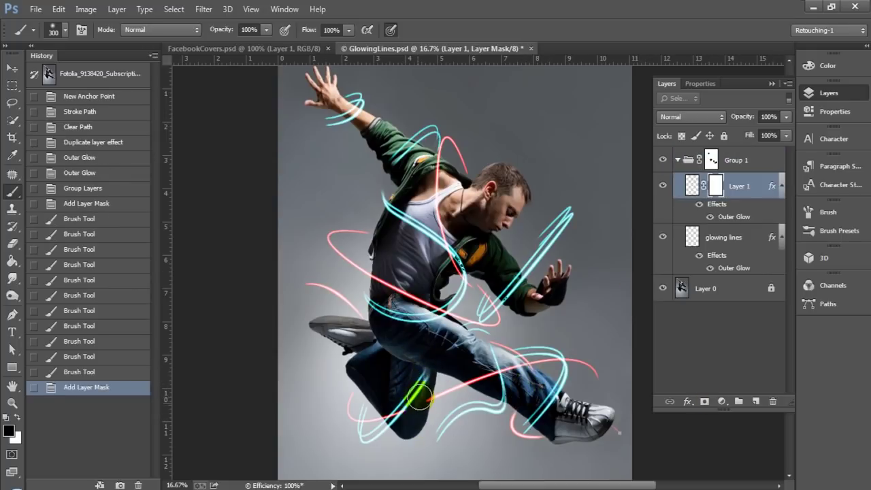
drag(394, 415, 395, 387)
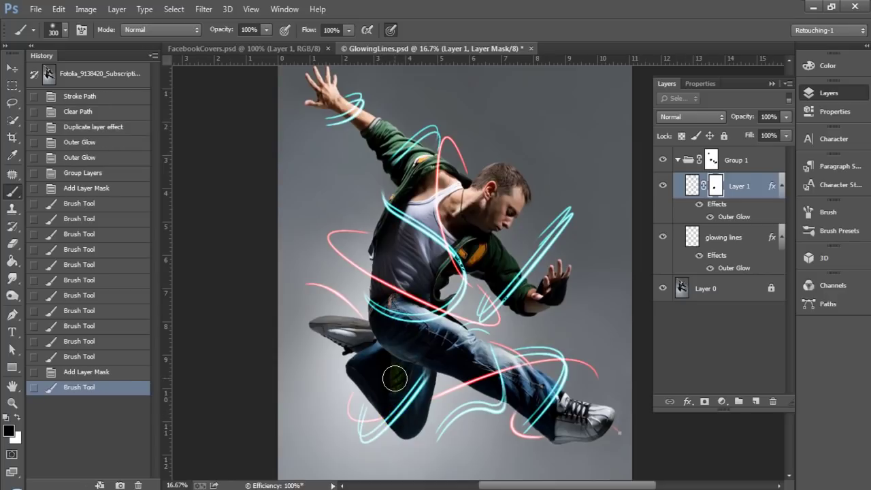
mouse_move(462, 313)
mouse_down()
mouse_move(483, 297)
mouse_move(496, 321)
mouse_up()
click(496, 320)
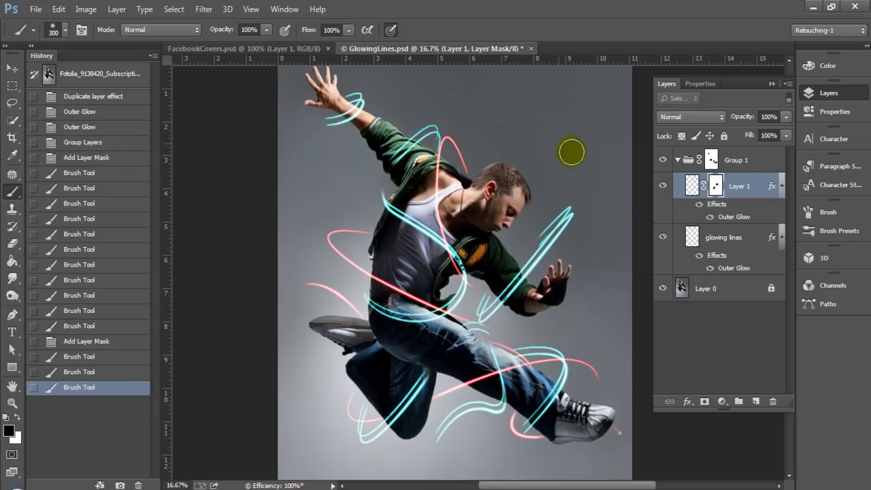
click(712, 160)
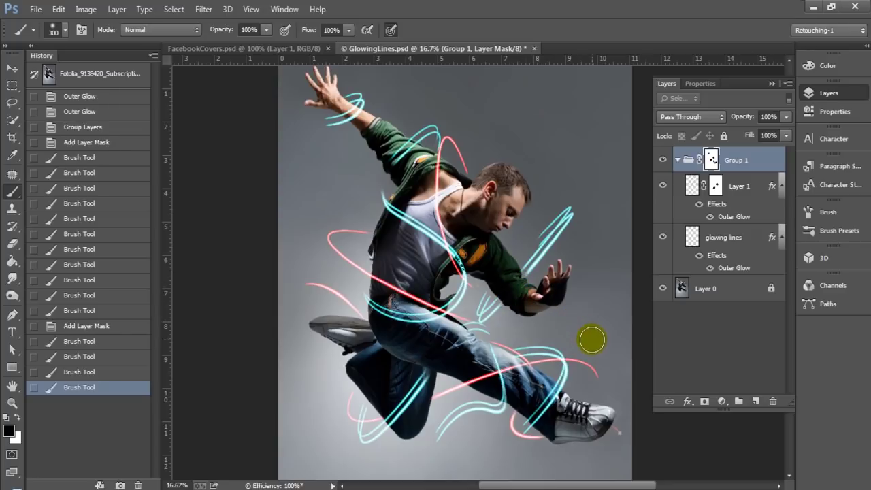